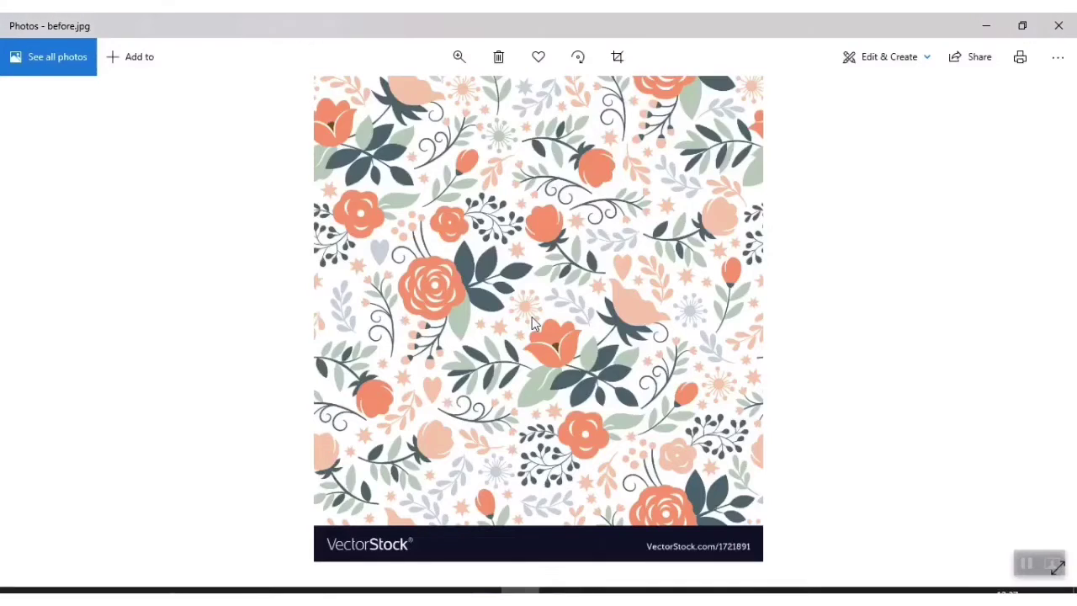
Copy the floral pattern image from the Photos viewer
{"action": "right_click", "coordinate": [532, 318]}
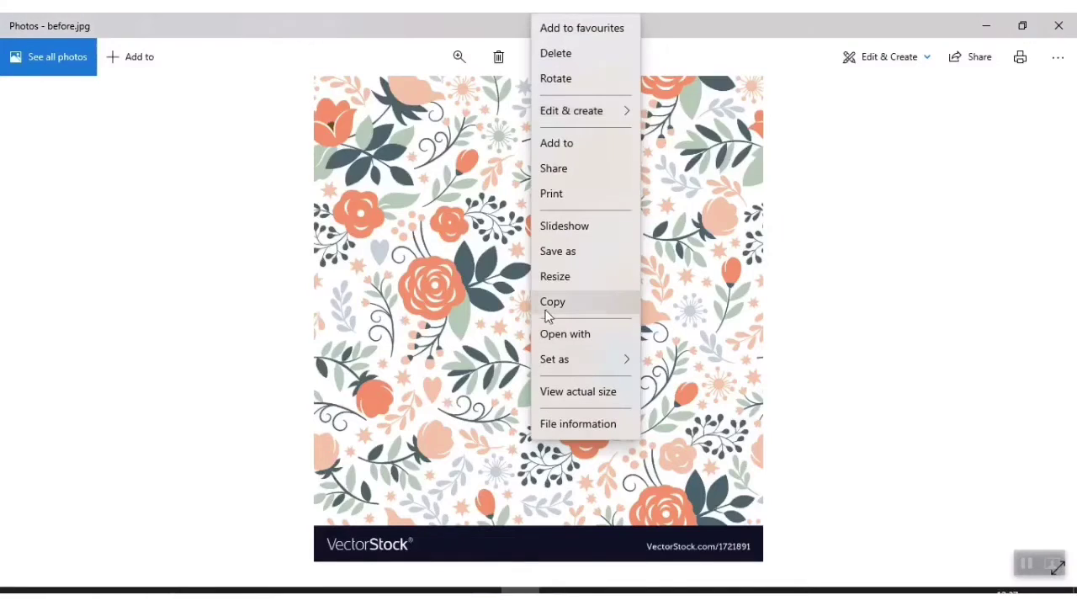
{"action": "left_click", "coordinate": [545, 304]}
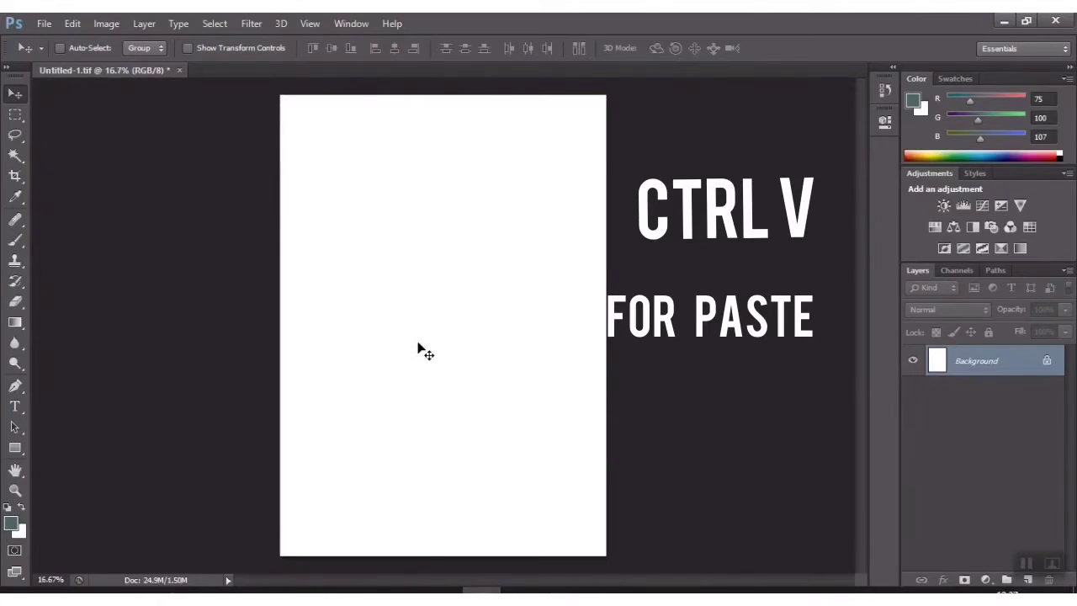
Paste the floral image as Layer 1 and scale it up over the page
{"action": "key", "text": "ctrl+v"}
{"action": "key", "text": "ctrl+t"}
{"action": "left_click_drag", "start_coordinate": [444, 252], "coordinate": [443, 197]}
{"action": "left_click_drag", "start_coordinate": [509, 297], "coordinate": [562, 296]}
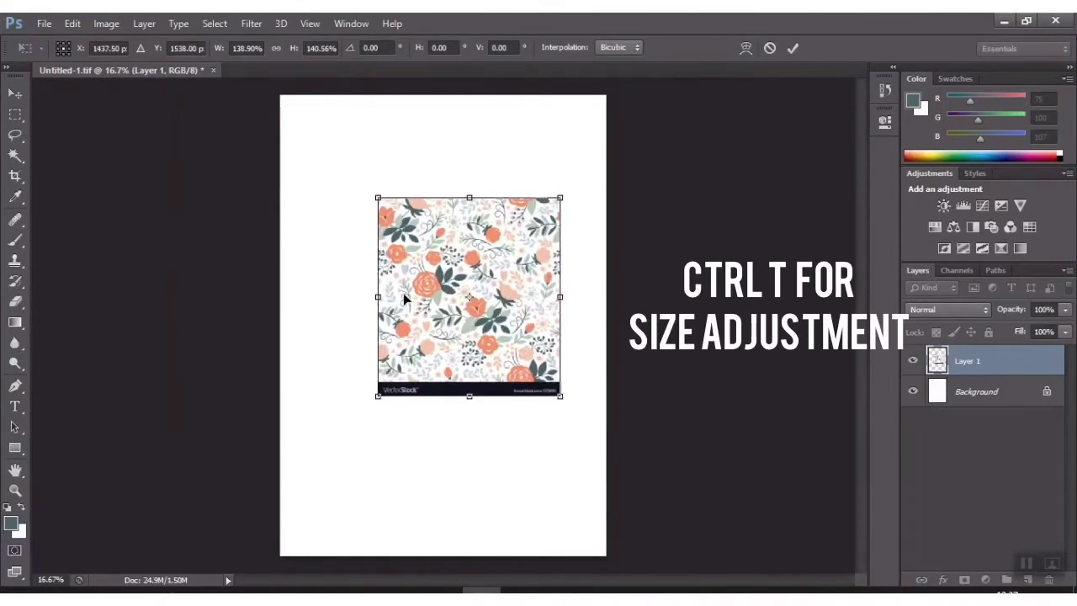
{"action": "left_click_drag", "start_coordinate": [378, 297], "coordinate": [335, 297]}
{"action": "left_click_drag", "start_coordinate": [449, 197], "coordinate": [448, 143]}
{"action": "mouse_move", "coordinate": [475, 249]}
{"action": "left_mouse_down"}
{"action": "mouse_move", "coordinate": [421, 385]}
{"action": "mouse_move", "coordinate": [471, 339]}
{"action": "left_mouse_up"}
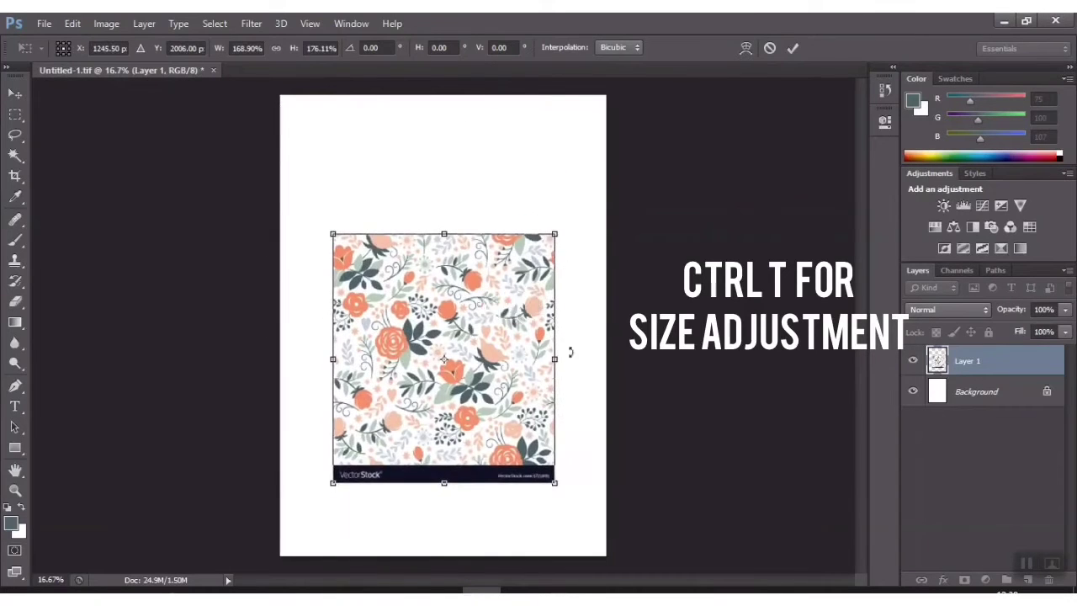
{"action": "left_click_drag", "start_coordinate": [557, 359], "coordinate": [569, 358]}
{"action": "left_click_drag", "start_coordinate": [329, 358], "coordinate": [317, 357]}
{"action": "left_click_drag", "start_coordinate": [445, 234], "coordinate": [444, 228]}
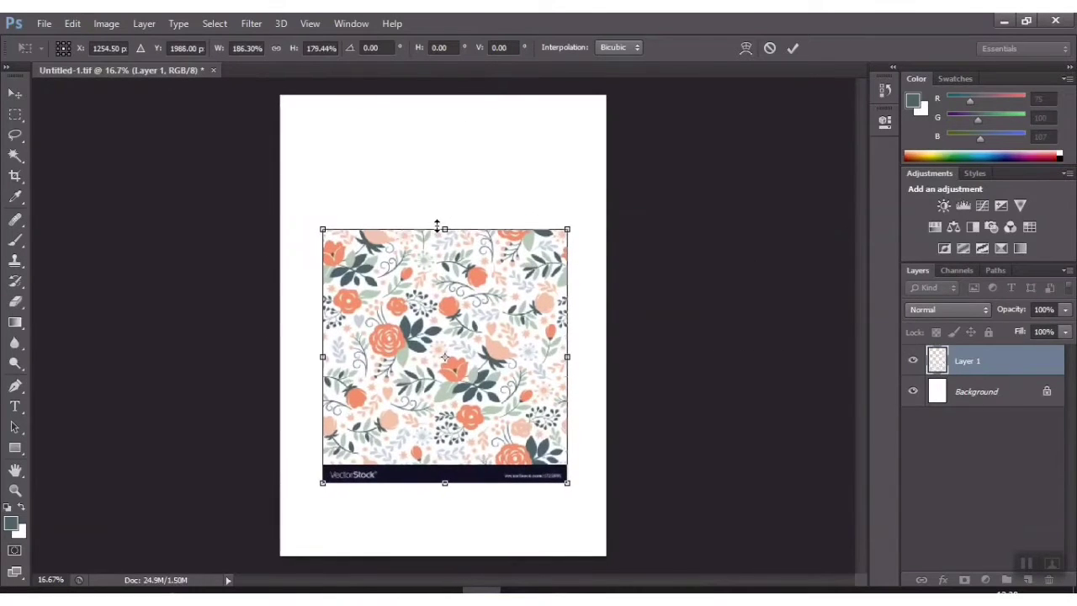
{"action": "key", "text": "Return"}
Marquee-select the VectorStock watermark band along the tile's bottom
{"action": "key", "text": "m"}
{"action": "left_click_drag", "start_coordinate": [294, 456], "coordinate": [700, 581]}
{"action": "left_click_drag", "start_coordinate": [553, 512], "coordinate": [548, 519]}
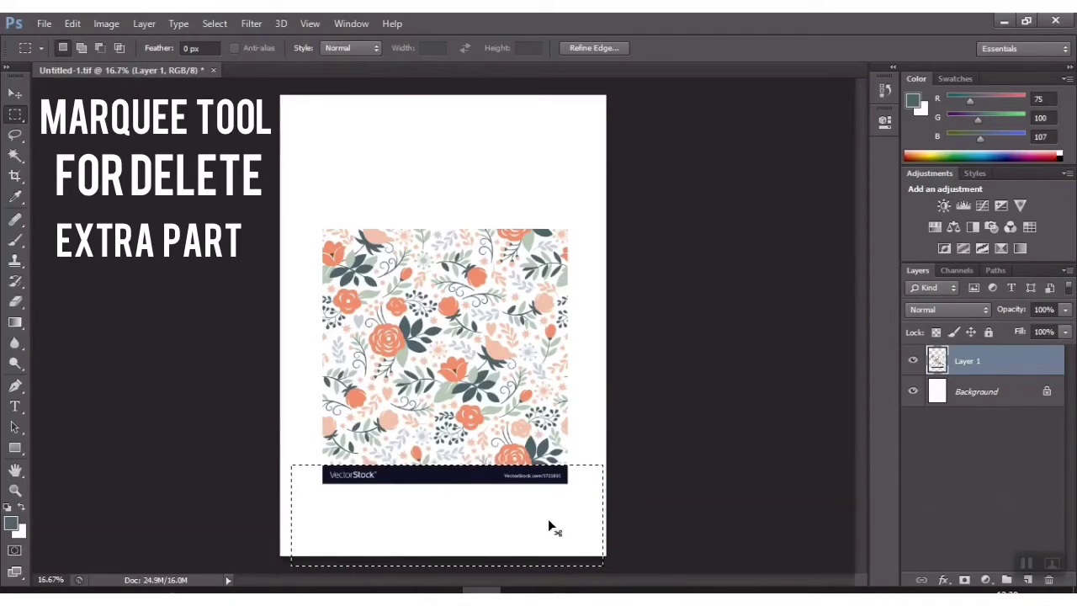
Delete the VectorStock band and deselect
{"action": "key", "text": "Delete"}
{"action": "left_click_drag", "start_coordinate": [383, 500], "coordinate": [384, 496]}
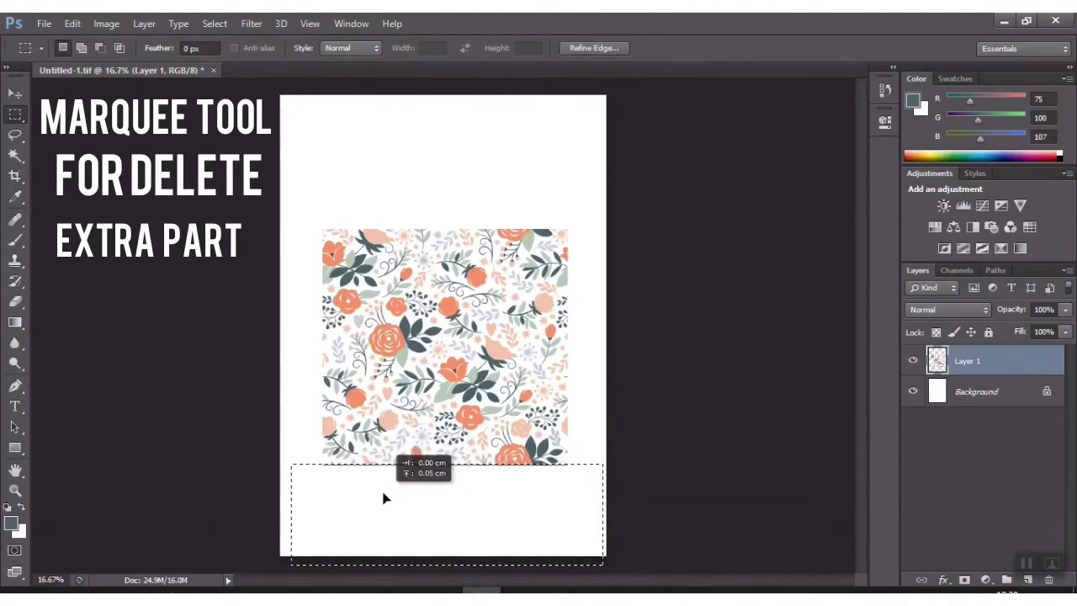
{"action": "key", "text": "ctrl+d"}
Move the tile to the bottom-left and place a duplicate copy to its right
{"action": "left_click", "coordinate": [15, 93]}
{"action": "mouse_move", "coordinate": [417, 321]}
{"action": "left_mouse_down"}
{"action": "mouse_move", "coordinate": [387, 413]}
{"action": "mouse_move", "coordinate": [375, 412]}
{"action": "left_mouse_up"}
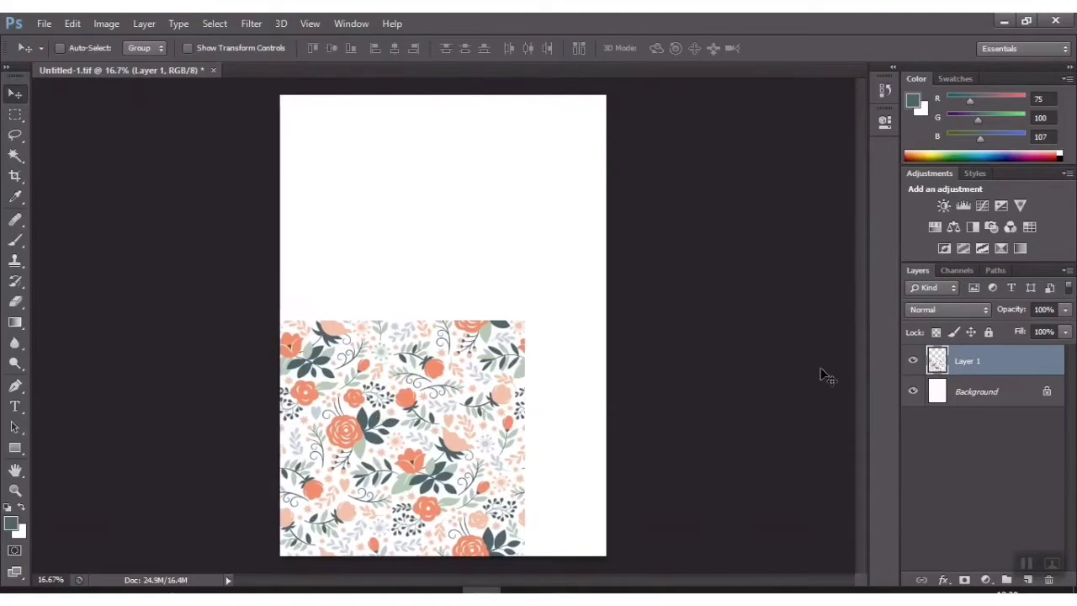
{"action": "key", "text": "ctrl+j"}
{"action": "left_click_drag", "start_coordinate": [444, 375], "coordinate": [686, 377]}
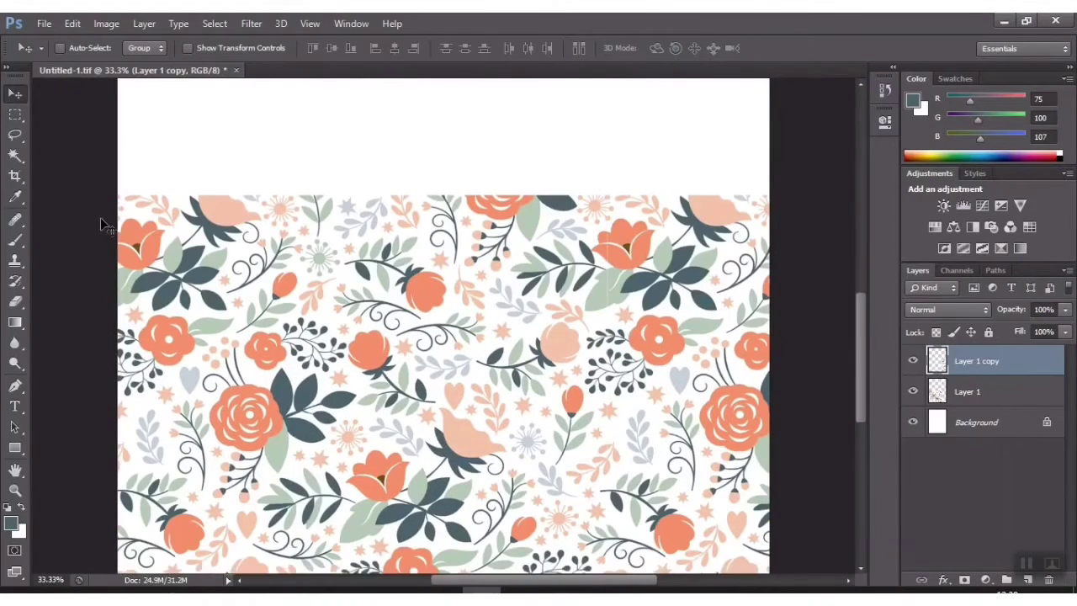
Sample coral from a flower and paint the seam with an 11 px brush
{"action": "key", "text": "i"}
{"action": "left_click", "coordinate": [622, 237]}
{"action": "key", "text": "b"}
{"action": "left_click", "coordinate": [80, 48]}
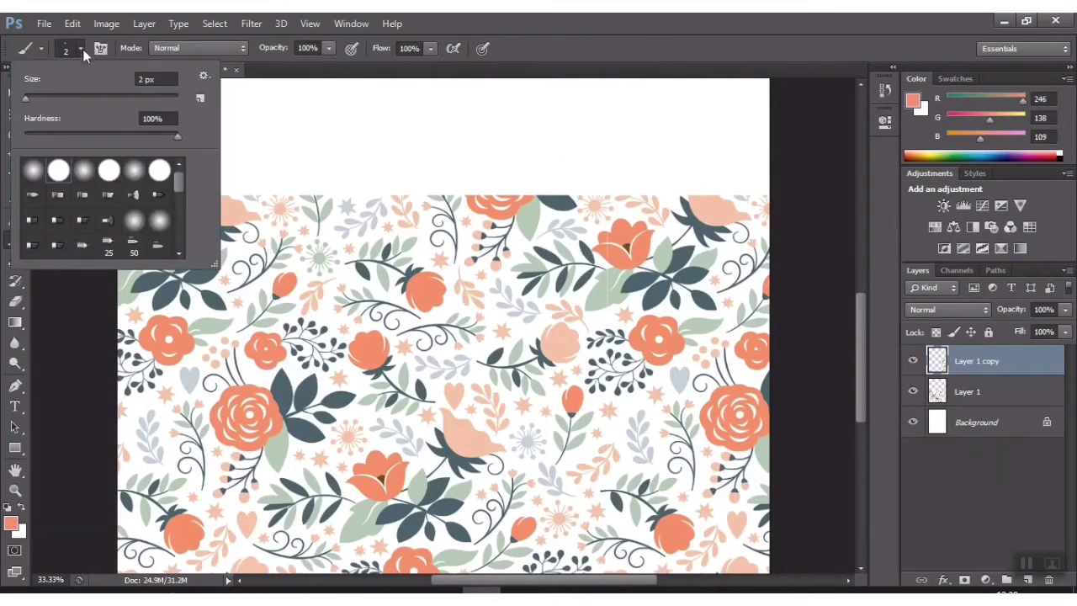
{"action": "type", "text": "11"}
{"action": "key", "text": "Return"}
{"action": "key", "text": "ctrl+minus"}
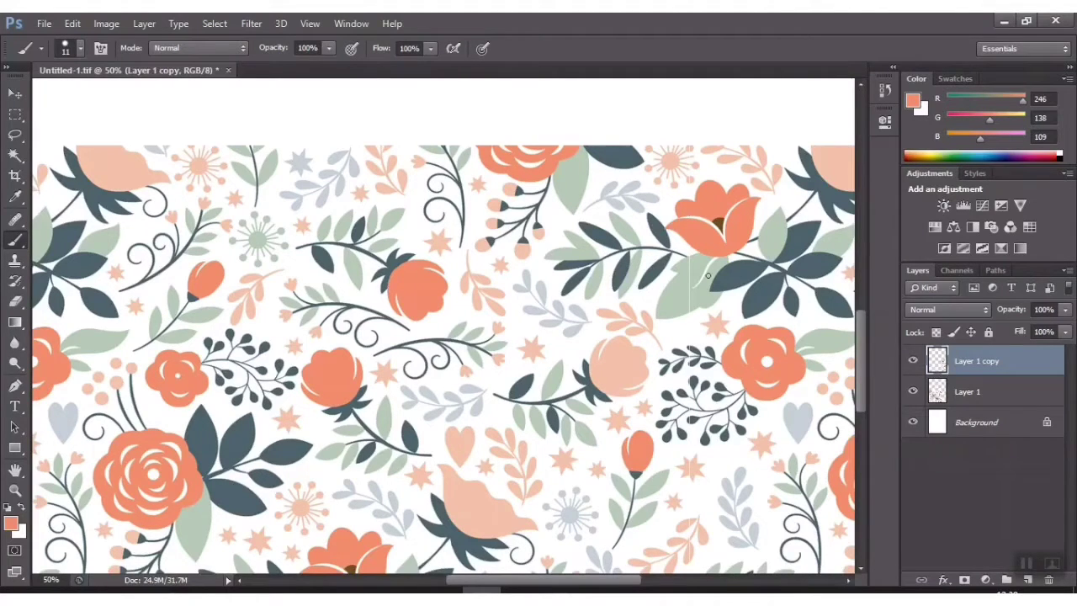
{"action": "mouse_move", "coordinate": [862, 332]}
{"action": "left_mouse_down"}
{"action": "mouse_move", "coordinate": [861, 384]}
{"action": "mouse_move", "coordinate": [861, 316]}
{"action": "left_mouse_up"}
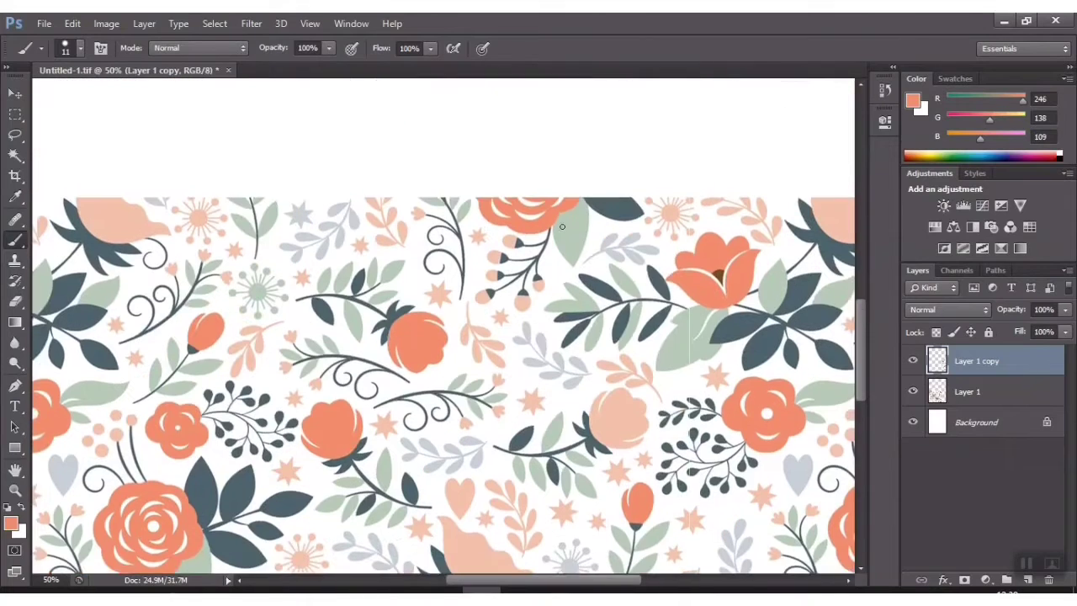
Sample sage green from a leaf and paint it over the seam
{"action": "key", "text": "i"}
{"action": "left_click", "coordinate": [694, 344]}
{"action": "left_click", "coordinate": [15, 242]}
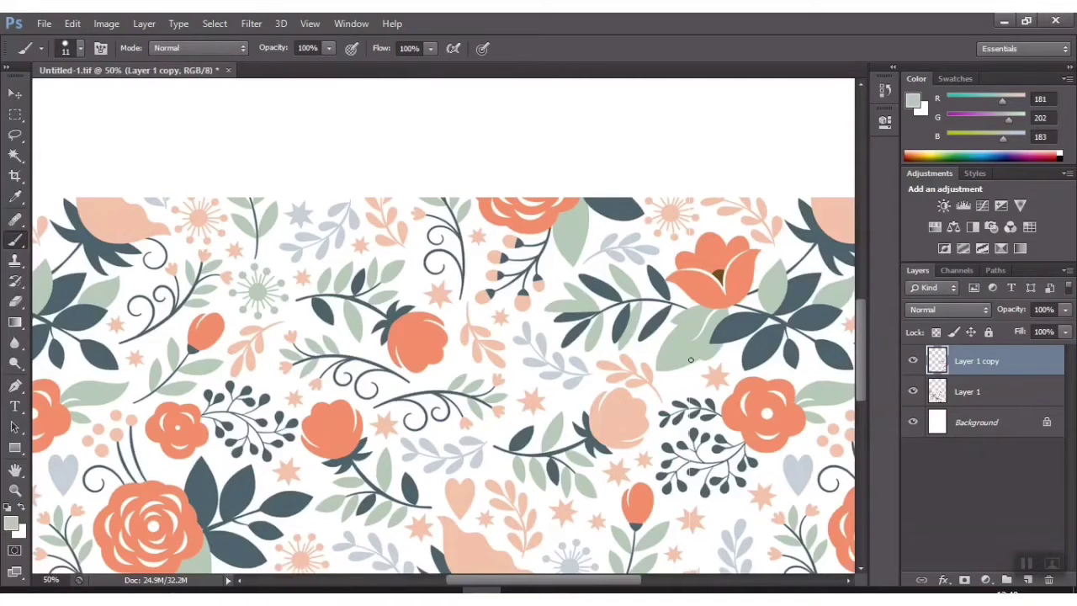
{"action": "scroll", "coordinate": [866, 349], "scroll_direction": "down", "scroll_amount": 5}
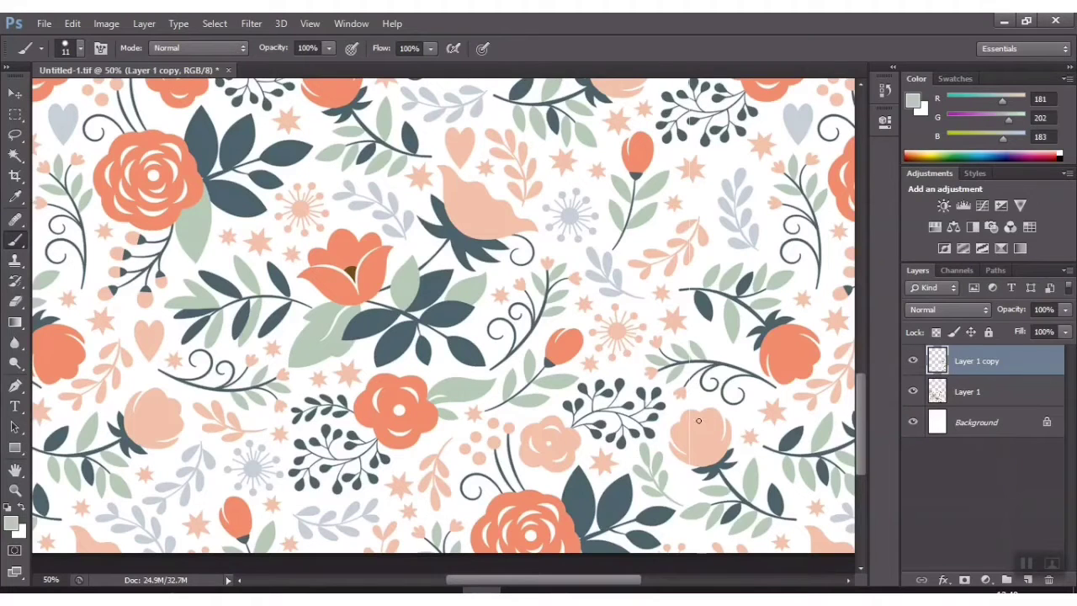
{"action": "left_click", "coordinate": [71, 48]}
Set the brush size to 3 px
{"action": "type", "text": "3"}
{"action": "key", "text": "Return"}
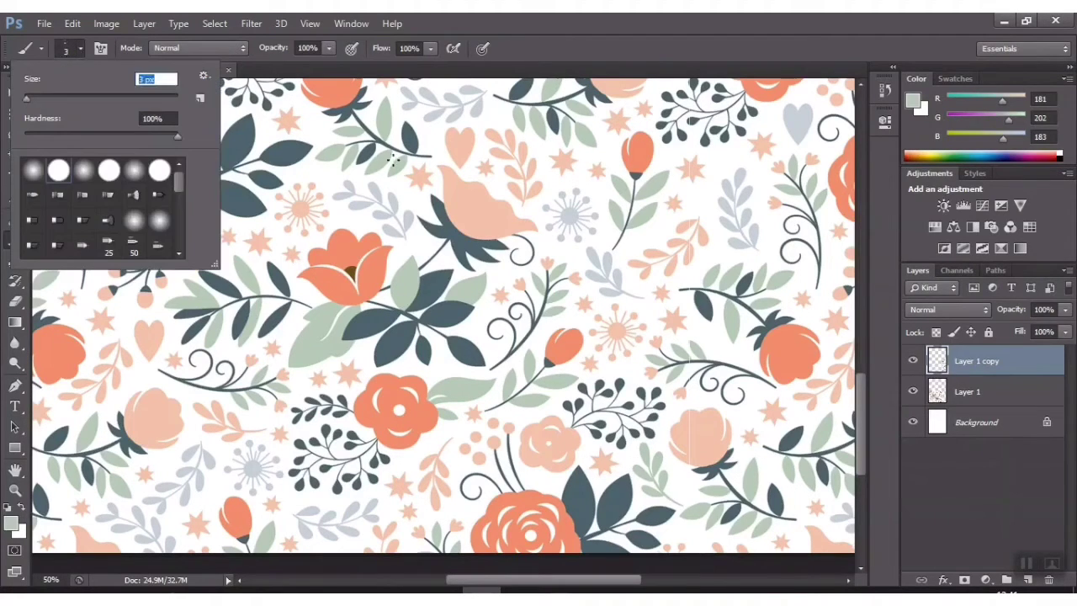
{"action": "key", "text": "Return"}
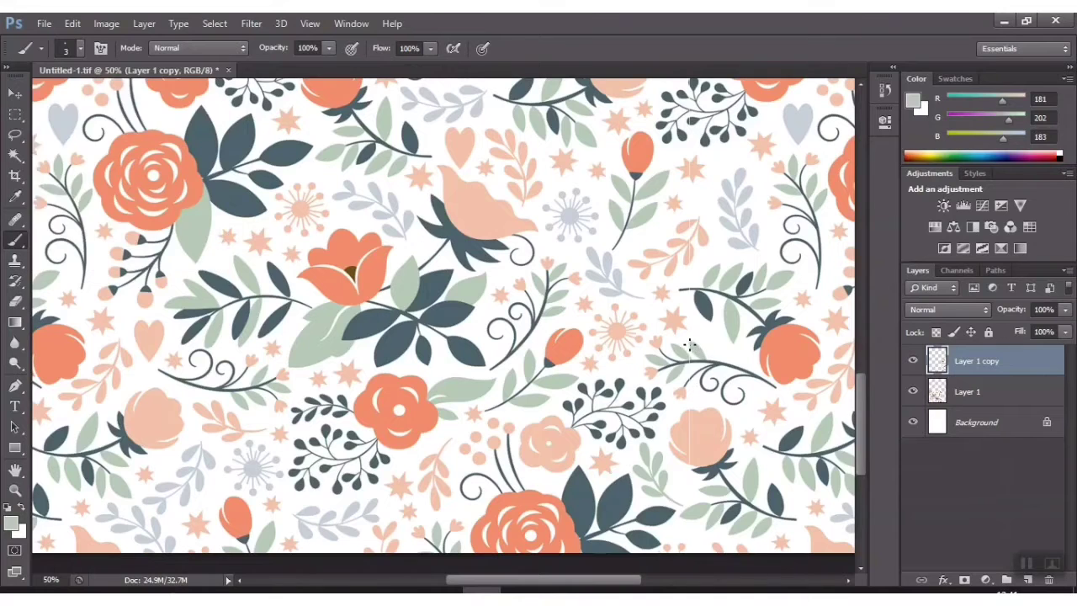
Zoom in near the seam and sample a leaf's dark blue-grey (R74 G96 B104)
{"action": "scroll", "coordinate": [688, 345], "scroll_direction": "up", "scroll_amount": 3}
{"action": "scroll", "coordinate": [512, 430], "scroll_direction": "up", "scroll_amount": 2}
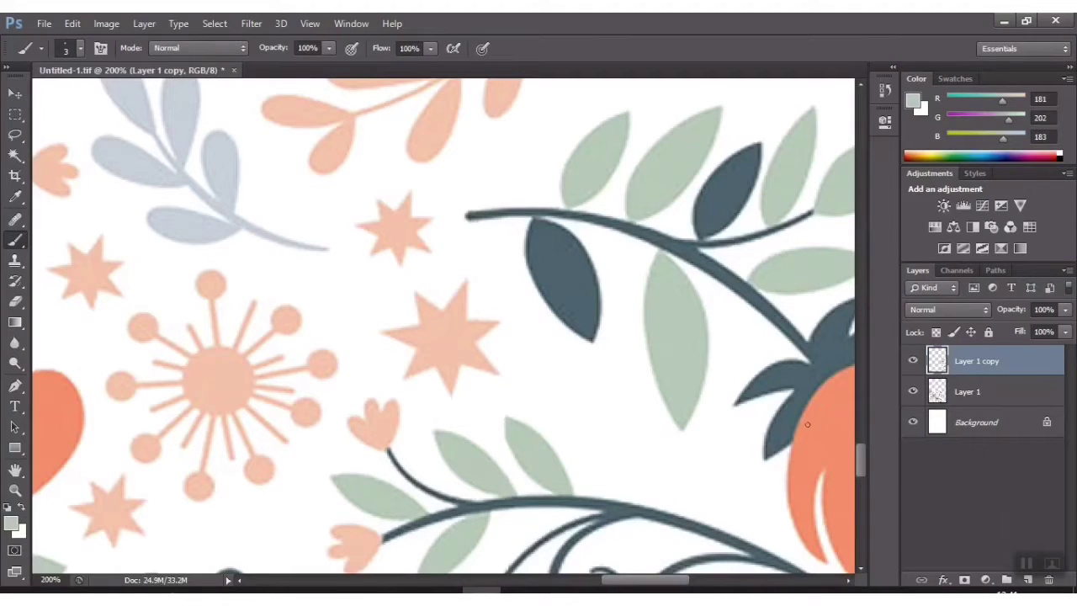
{"action": "mouse_move", "coordinate": [860, 459]}
{"action": "left_mouse_down"}
{"action": "mouse_move", "coordinate": [881, 489]}
{"action": "mouse_move", "coordinate": [908, 483]}
{"action": "left_mouse_up"}
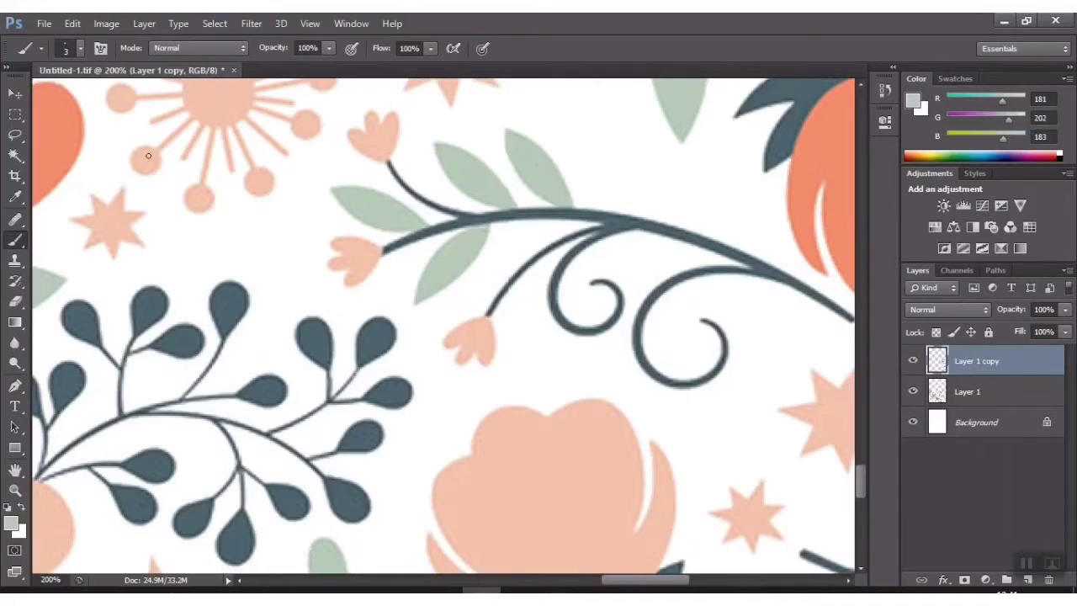
{"action": "key", "text": "i"}
{"action": "left_click", "coordinate": [380, 327]}
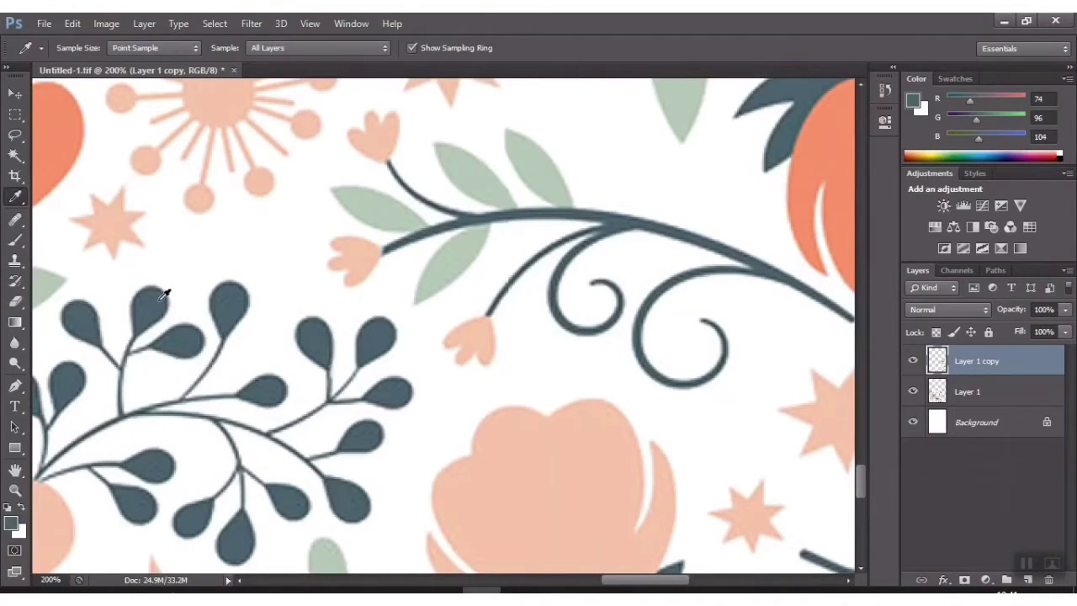
Return to the Brush and zoom around the seam crossing the dark curling stem
{"action": "key", "text": "b"}
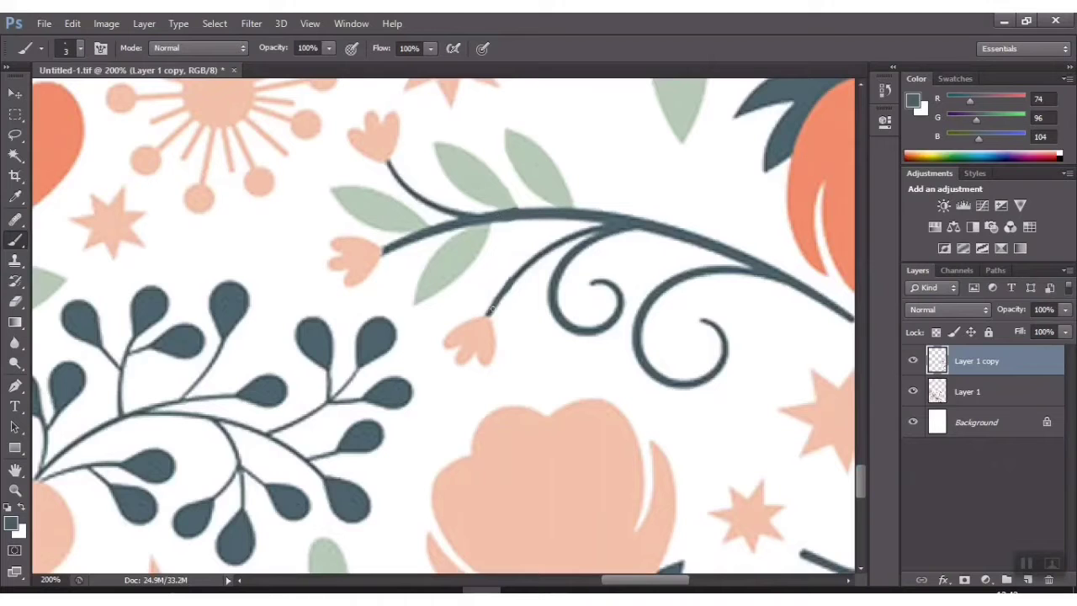
{"action": "scroll", "coordinate": [507, 288], "scroll_direction": "down", "scroll_amount": 3}
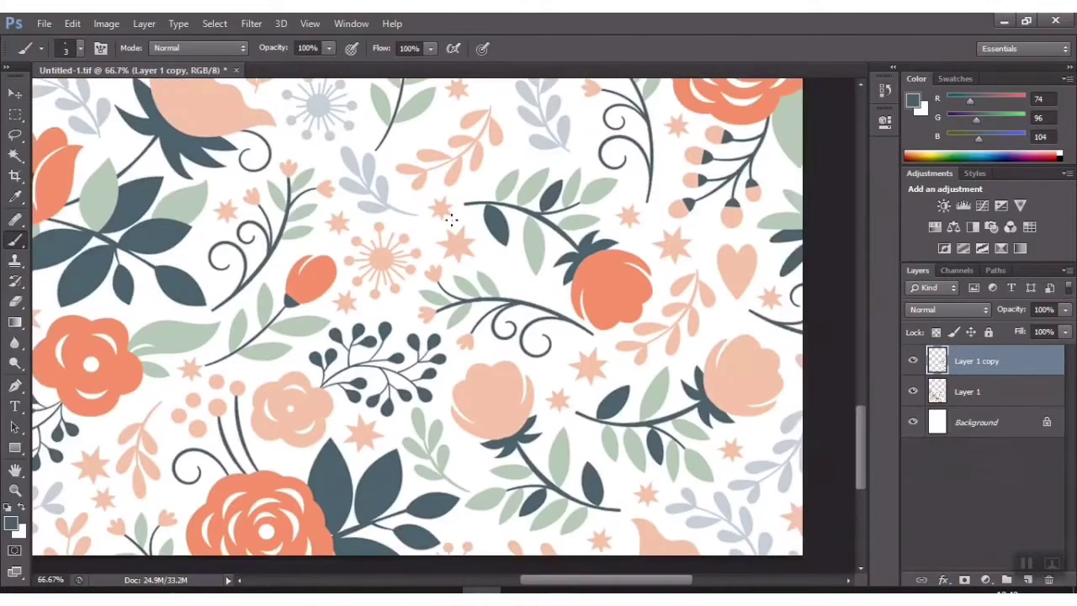
{"action": "scroll", "coordinate": [498, 284], "scroll_direction": "down", "scroll_amount": 1}
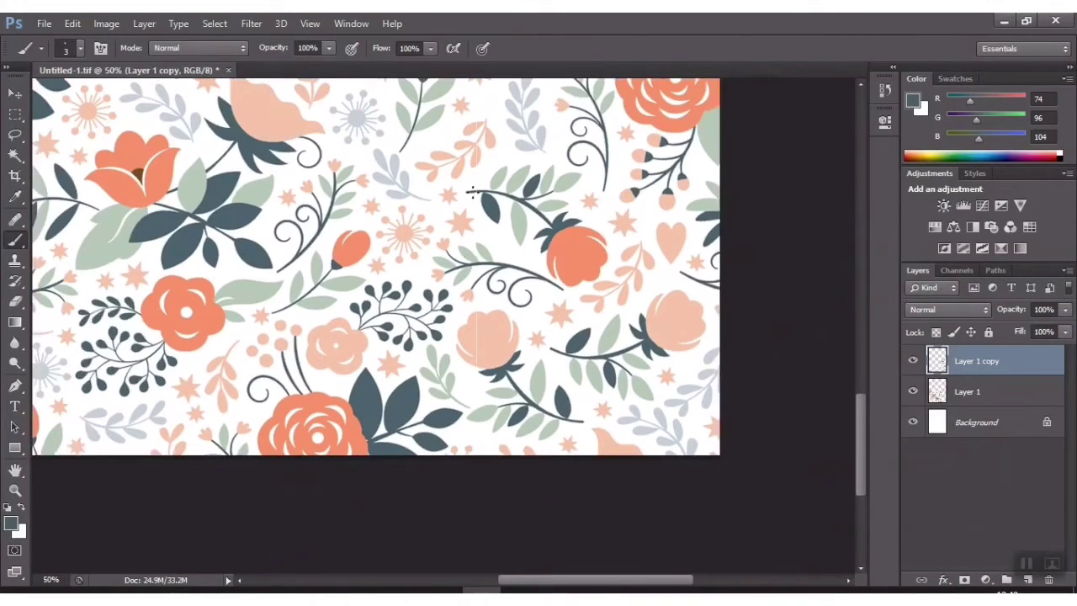
{"action": "scroll", "coordinate": [473, 193], "scroll_direction": "up", "scroll_amount": 2}
{"action": "scroll", "coordinate": [613, 368], "scroll_direction": "up", "scroll_amount": 2}
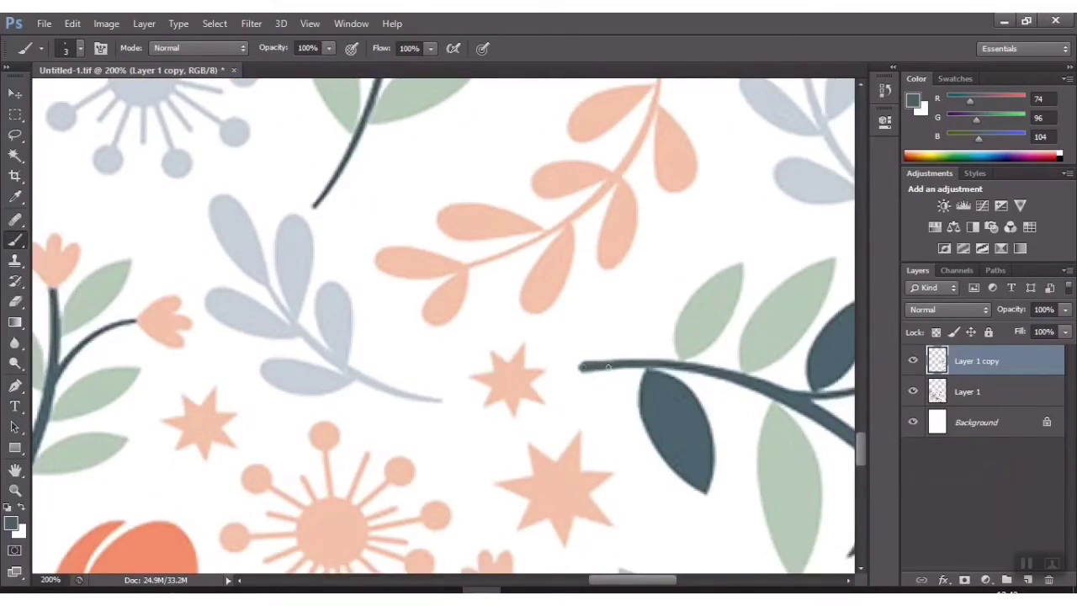
{"action": "scroll", "coordinate": [607, 368], "scroll_direction": "down", "scroll_amount": 4}
{"action": "scroll", "coordinate": [728, 454], "scroll_direction": "up", "scroll_amount": 3}
{"action": "scroll", "coordinate": [713, 461], "scroll_direction": "down", "scroll_amount": 3}
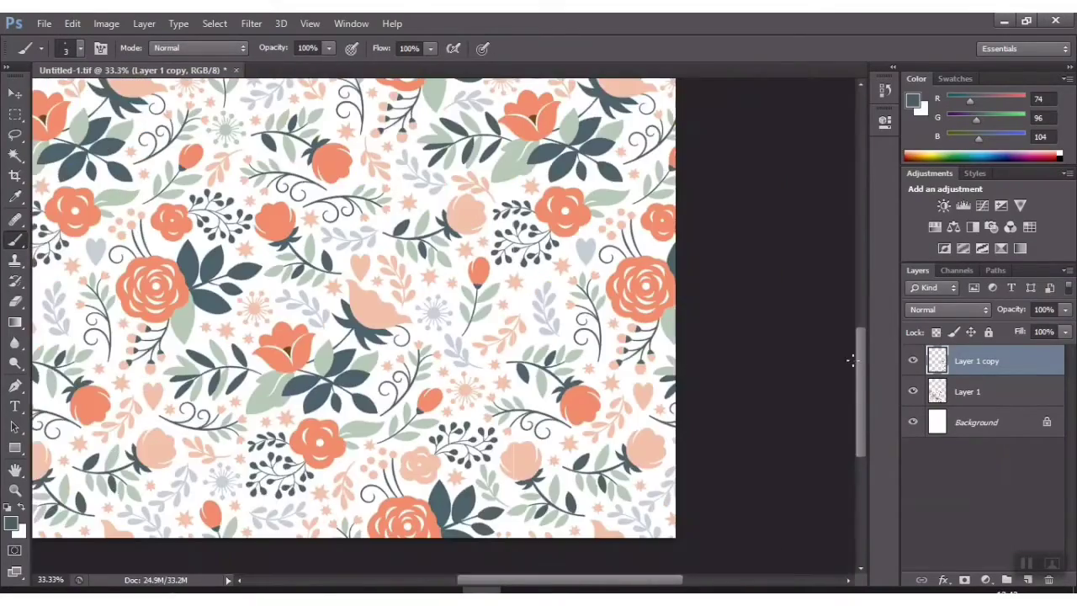
{"action": "scroll", "coordinate": [851, 360], "scroll_direction": "up", "scroll_amount": 4}
{"action": "scroll", "coordinate": [729, 352], "scroll_direction": "up", "scroll_amount": 1}
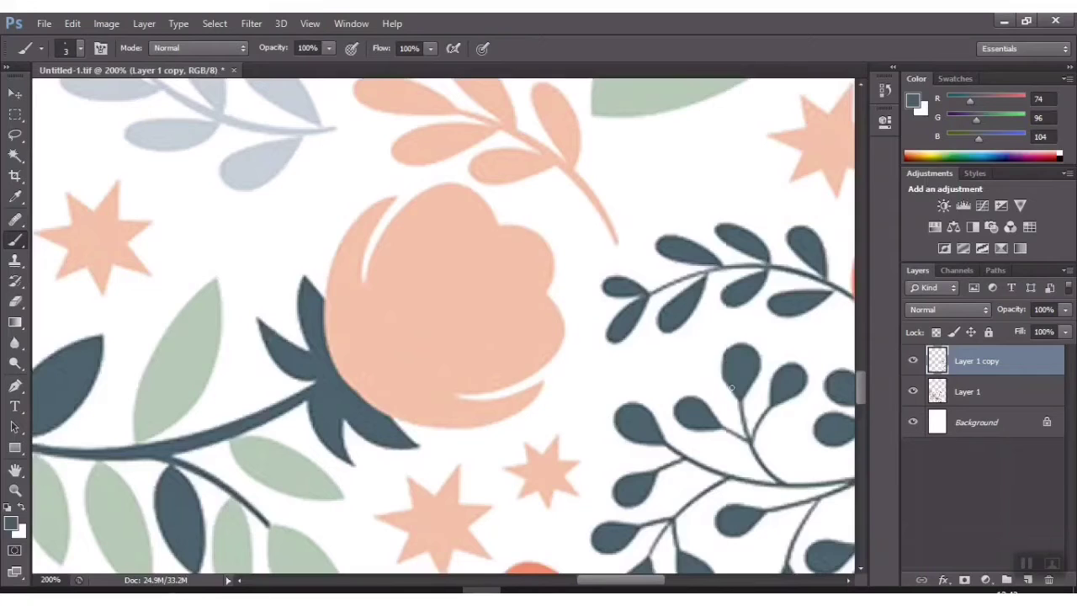
Increase the brush size to 9 px
{"action": "left_click", "coordinate": [65, 48]}
{"action": "left_click_drag", "start_coordinate": [25, 101], "coordinate": [34, 101]}
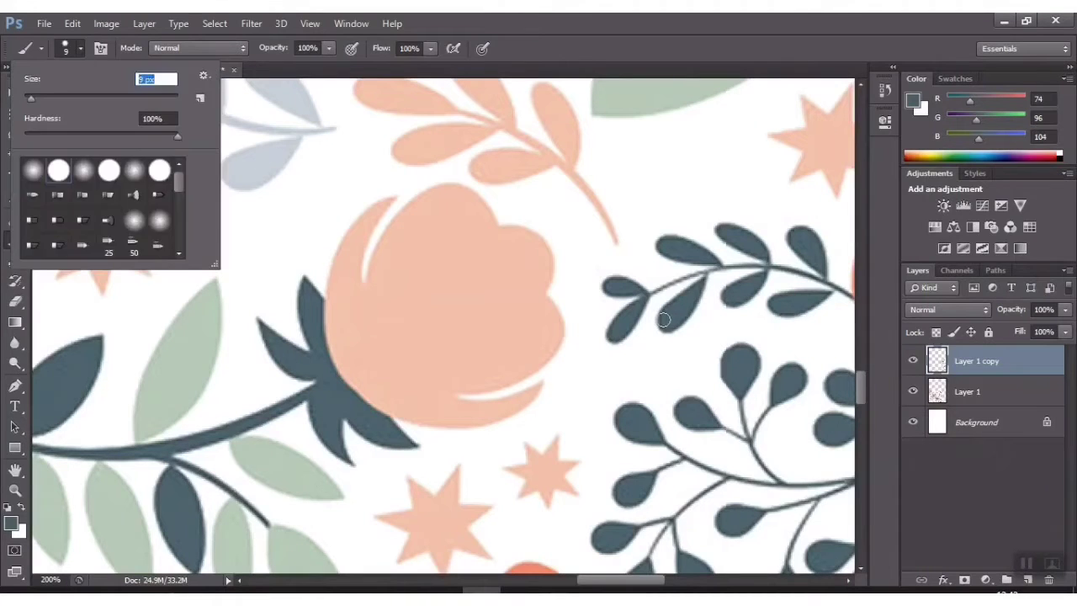
{"action": "key", "text": "Return"}
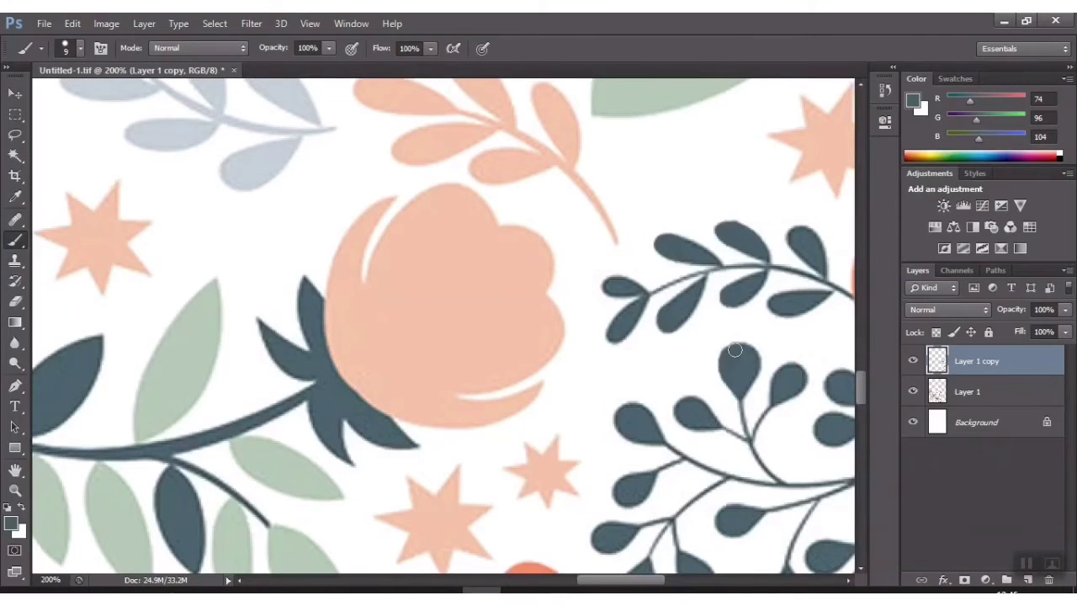
{"action": "key", "text": "ctrl+minus"}
{"action": "key", "text": "ctrl+minus"}
{"action": "key", "text": "ctrl+minus"}
{"action": "key", "text": "ctrl+plus"}
{"action": "key", "text": "ctrl+plus"}
{"action": "key", "text": "ctrl+plus"}
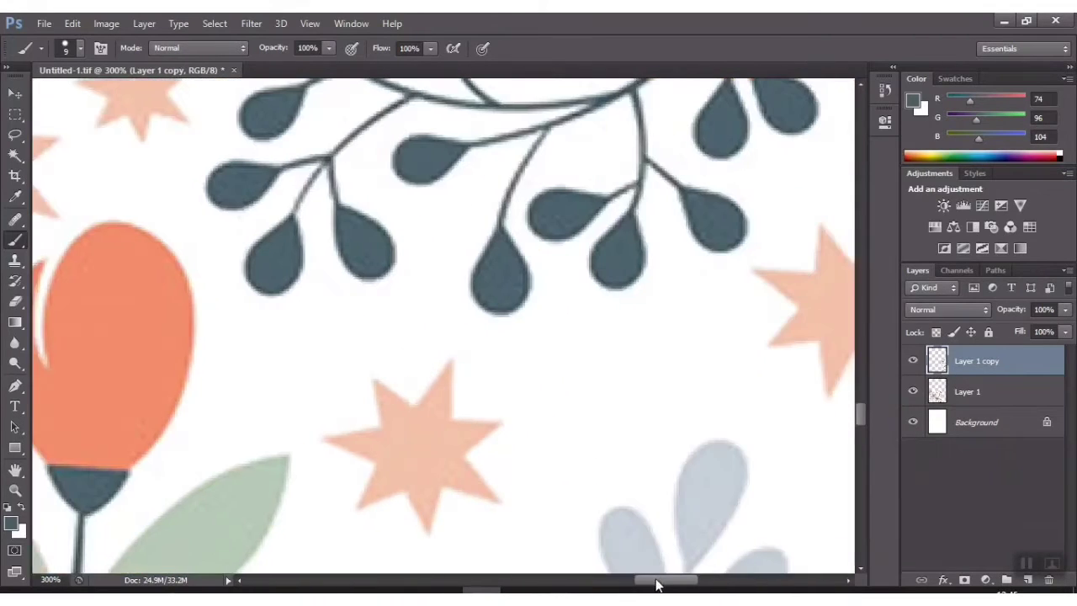
Reduce the brush size to 4 px
{"action": "left_click", "coordinate": [75, 48]}
{"action": "type", "text": "4"}
{"action": "key", "text": "Return"}
{"action": "key", "text": "ctrl+minus"}
{"action": "key", "text": "ctrl+minus"}
{"action": "key", "text": "ctrl+minus"}
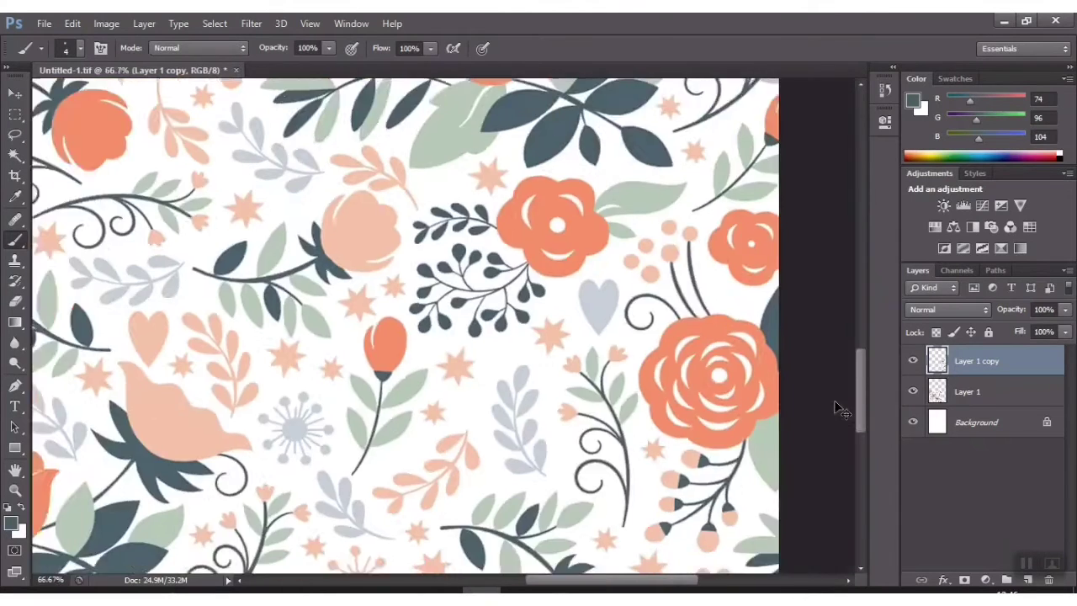
{"action": "key", "text": "ctrl+minus"}
{"action": "key", "text": "ctrl+plus"}
{"action": "key", "text": "ctrl+plus"}
{"action": "key", "text": "ctrl+plus"}
{"action": "key", "text": "ctrl+plus"}
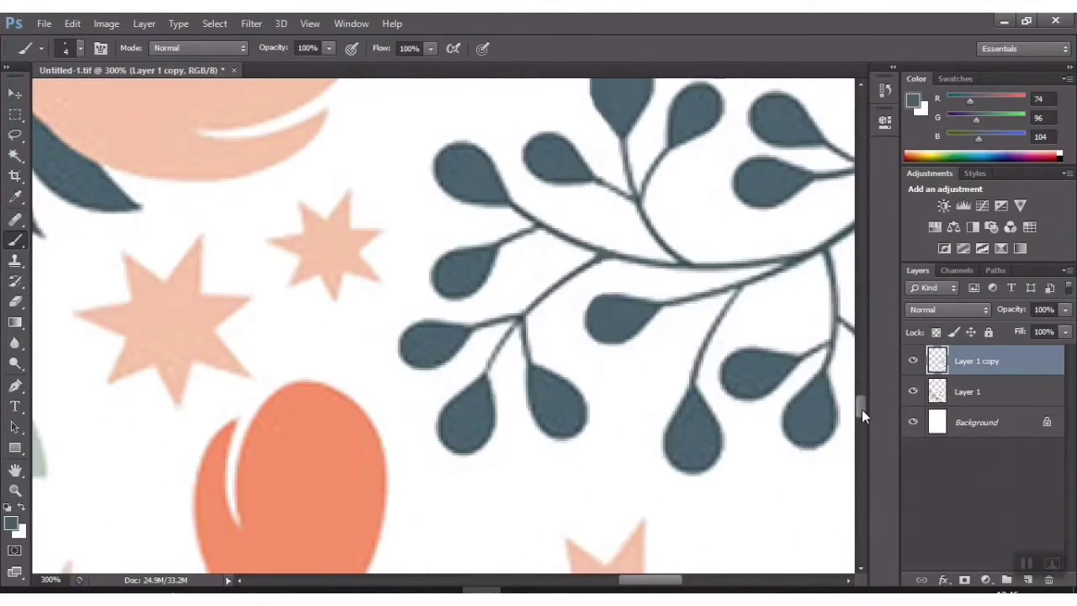
Sample the soft peach (R244 G192 B171) from a pattern motif
{"action": "scroll", "coordinate": [862, 412], "scroll_direction": "up", "scroll_amount": 3}
{"action": "key", "text": "ctrl+minus"}
{"action": "key", "text": "ctrl+minus"}
{"action": "key", "text": "ctrl+minus"}
{"action": "key", "text": "ctrl+minus"}
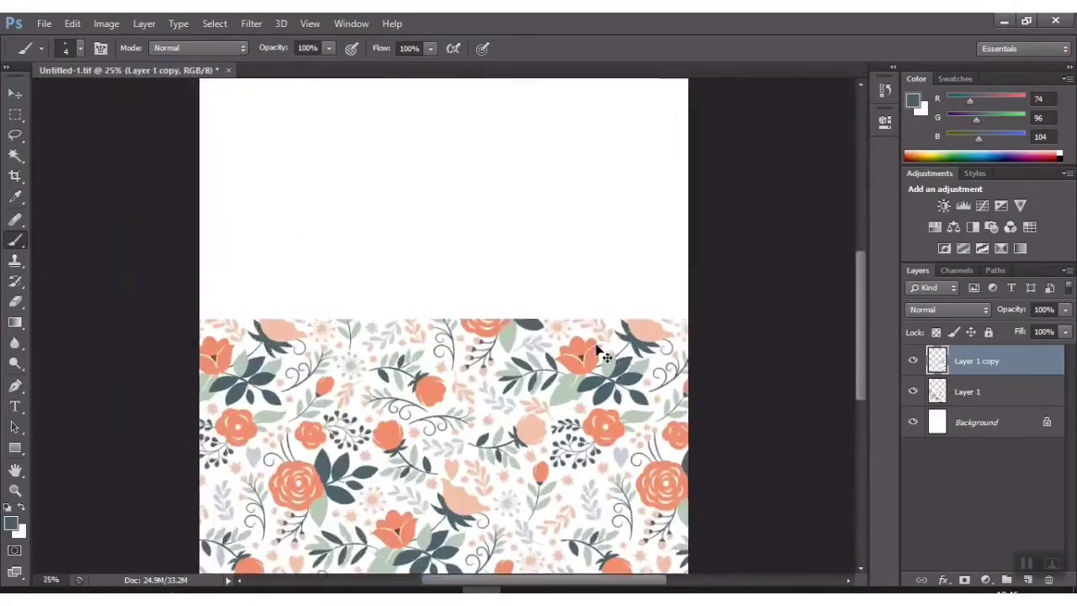
{"action": "key", "text": "ctrl+plus"}
{"action": "left_click_drag", "start_coordinate": [861, 270], "coordinate": [861, 437]}
{"action": "left_click", "coordinate": [612, 425], "text": "alt"}
{"action": "key", "text": "ctrl+plus"}
{"action": "key", "text": "ctrl+plus"}
Zoom out and try brush sizes of 23 px and then 15 px
{"action": "left_click_drag", "start_coordinate": [721, 578], "coordinate": [608, 578]}
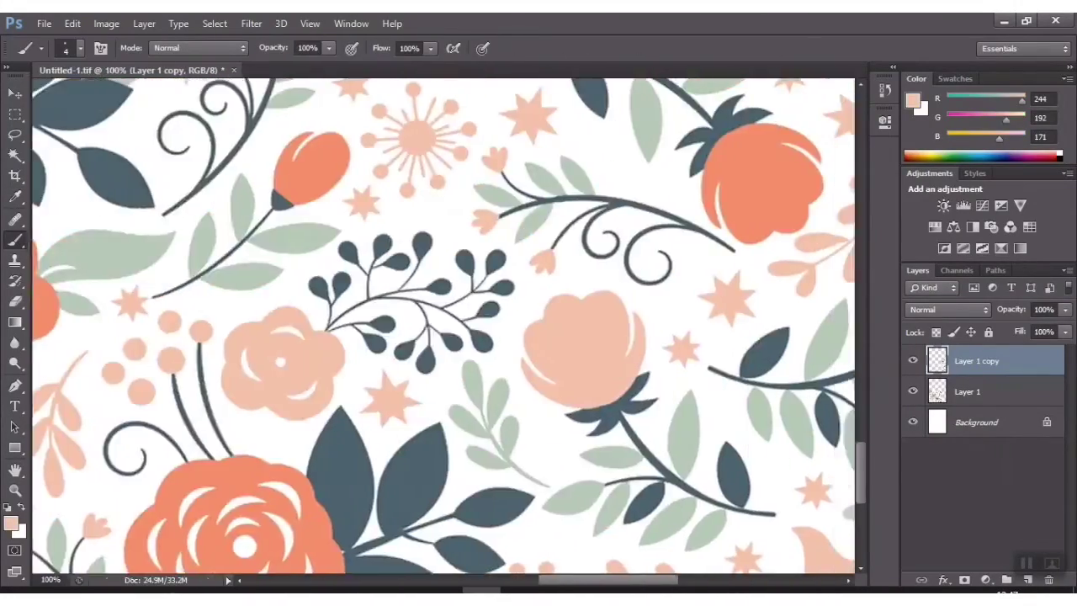
{"action": "key", "text": "ctrl+minus"}
{"action": "key", "text": "ctrl+minus"}
{"action": "left_click", "coordinate": [79, 48]}
{"action": "key", "text": "Return"}
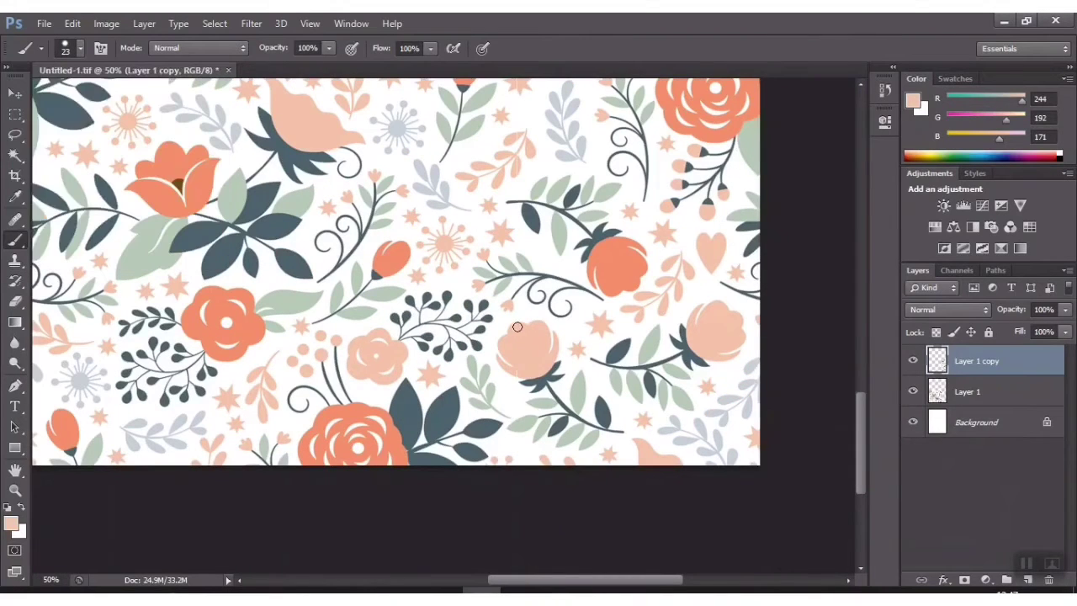
{"action": "scroll", "coordinate": [512, 270], "scroll_direction": "up", "scroll_amount": 3}
{"action": "scroll", "coordinate": [514, 266], "scroll_direction": "up", "scroll_amount": 2}
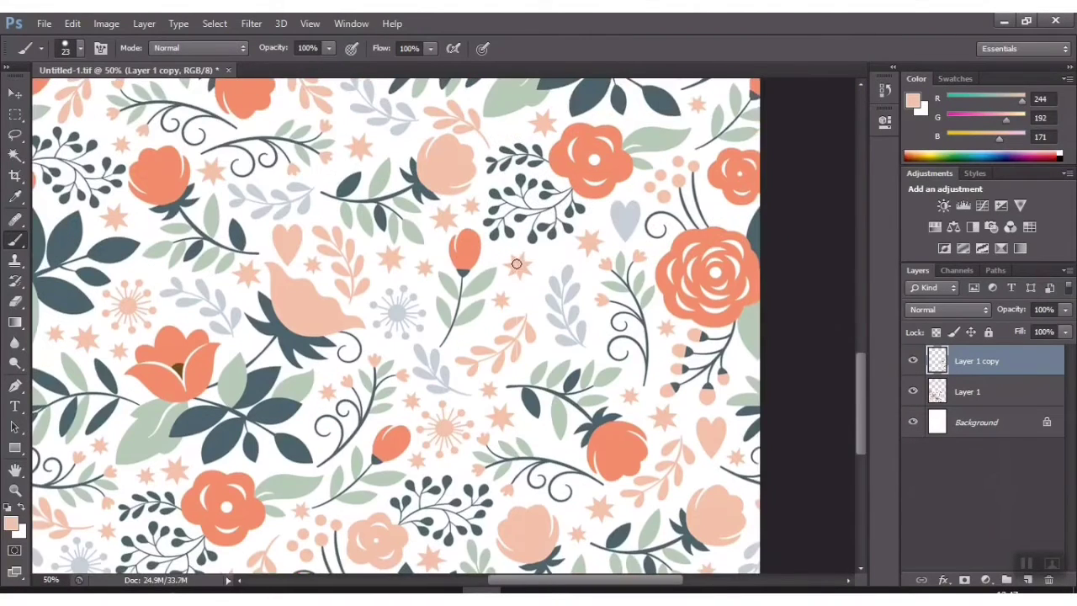
{"action": "left_click", "coordinate": [80, 47]}
{"action": "type", "text": "15"}
{"action": "key", "text": "Return"}
Set the brush to 8 px, then 5 px, and repaint the broken peach leaf stem
{"action": "left_click", "coordinate": [80, 48]}
{"action": "type", "text": "8"}
{"action": "key", "text": "Return"}
{"action": "scroll", "coordinate": [547, 392], "scroll_direction": "up", "scroll_amount": 3}
{"action": "scroll", "coordinate": [822, 527], "scroll_direction": "up", "scroll_amount": 1}
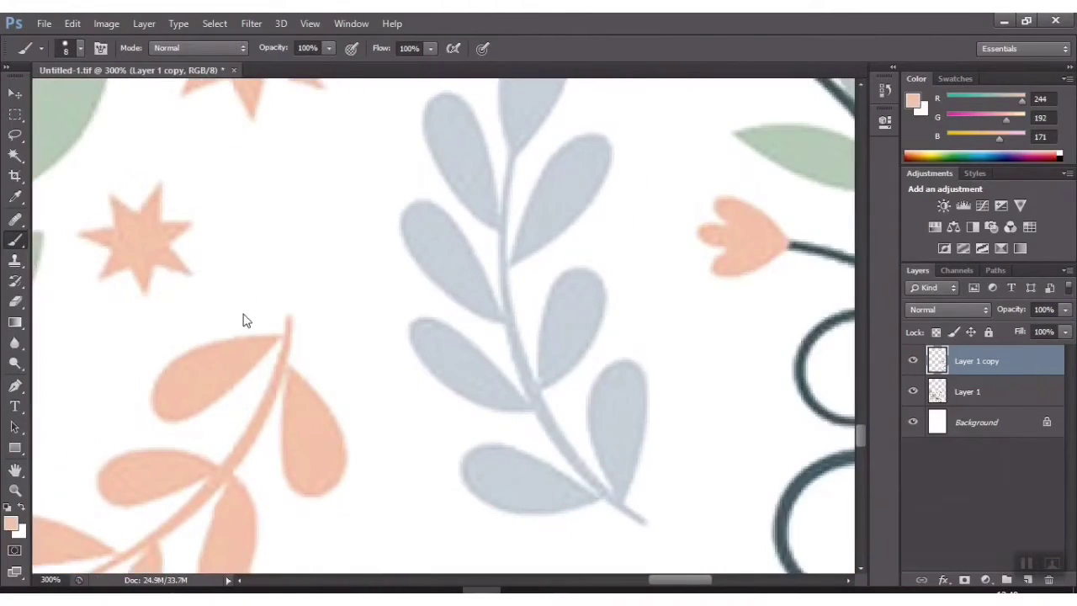
{"action": "scroll", "coordinate": [243, 320], "scroll_direction": "down", "scroll_amount": 3}
{"action": "scroll", "coordinate": [233, 228], "scroll_direction": "up", "scroll_amount": 1}
{"action": "left_click", "coordinate": [80, 48]}
{"action": "type", "text": "5"}
{"action": "key", "text": "Return"}
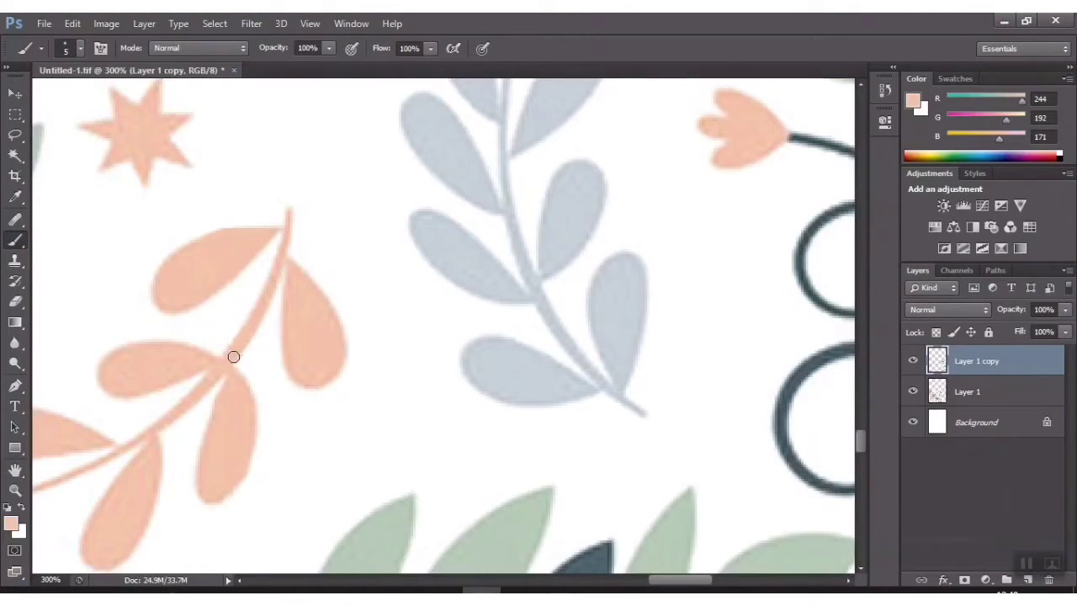
{"action": "left_click_drag", "start_coordinate": [233, 348], "coordinate": [286, 230]}
Pan and zoom to the starburst flower along the tile seam
{"action": "left_click_drag", "start_coordinate": [277, 436], "coordinate": [417, 509]}
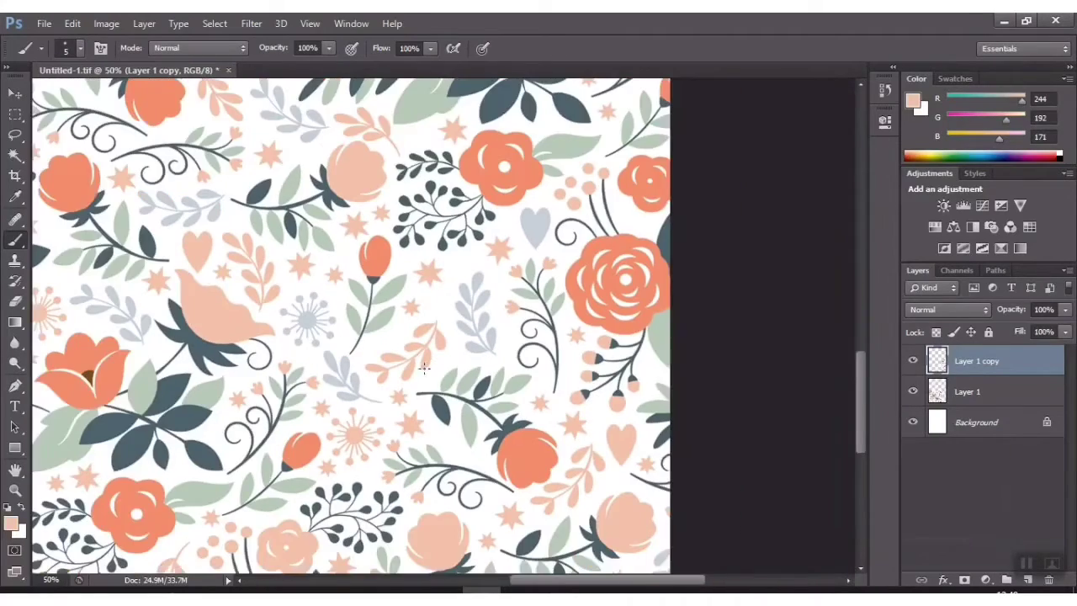
{"action": "scroll", "coordinate": [417, 509], "scroll_direction": "down", "scroll_amount": 3}
{"action": "scroll", "coordinate": [416, 509], "scroll_direction": "down", "scroll_amount": 3}
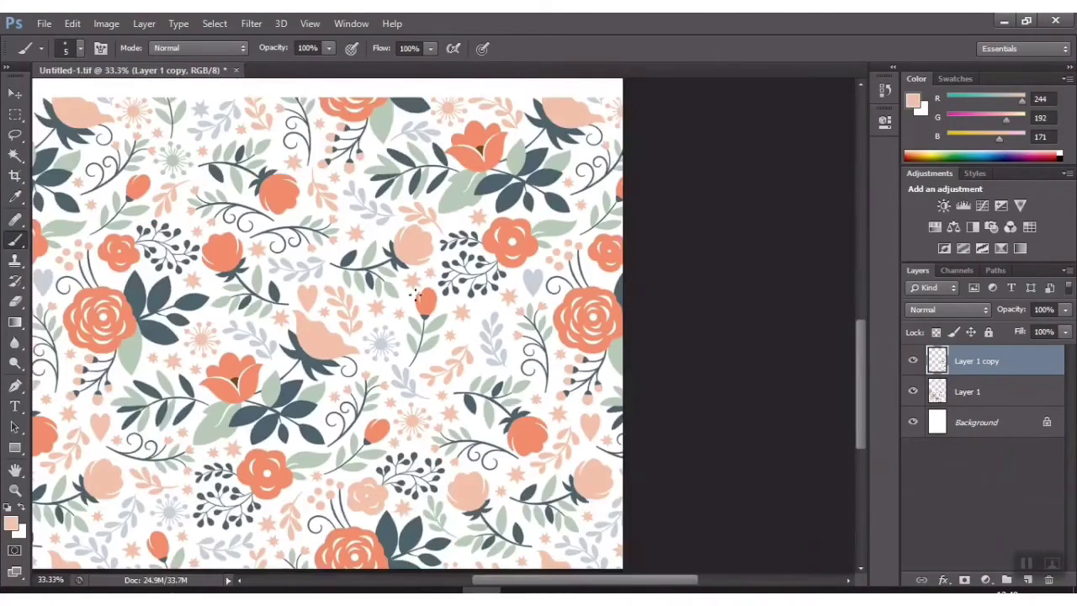
{"action": "left_click_drag", "start_coordinate": [863, 353], "coordinate": [863, 335]}
{"action": "key", "text": "ctrl+1"}
{"action": "scroll", "coordinate": [857, 320], "scroll_direction": "down", "scroll_amount": 2}
{"action": "key", "text": "ctrl+minus"}
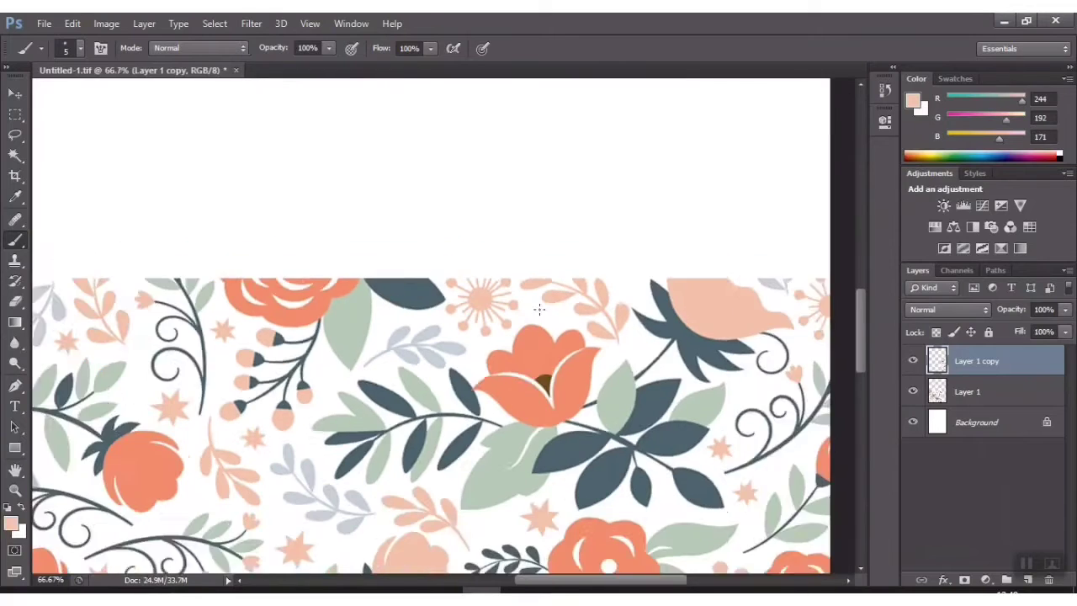
{"action": "key", "text": "ctrl+minus"}
Set the brush to 16 px, then 2 px, to rebuild the starburst rays
{"action": "left_click", "coordinate": [80, 48]}
{"action": "key", "text": "Return"}
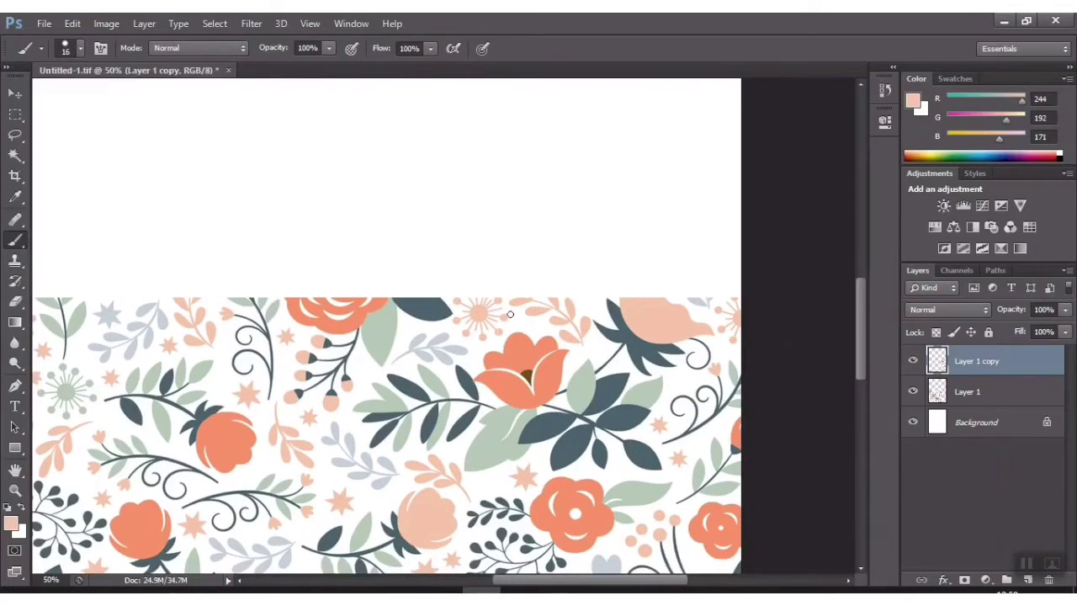
{"action": "scroll", "coordinate": [505, 336], "scroll_direction": "up", "scroll_amount": 5, "text": "alt"}
{"action": "left_click", "coordinate": [80, 48]}
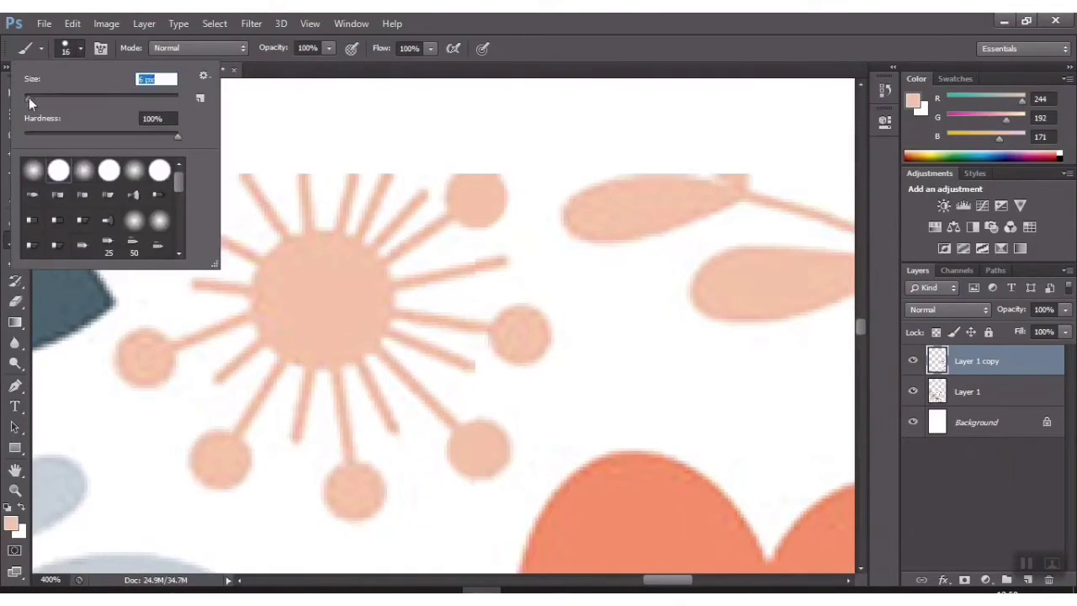
{"action": "key", "text": "Return"}
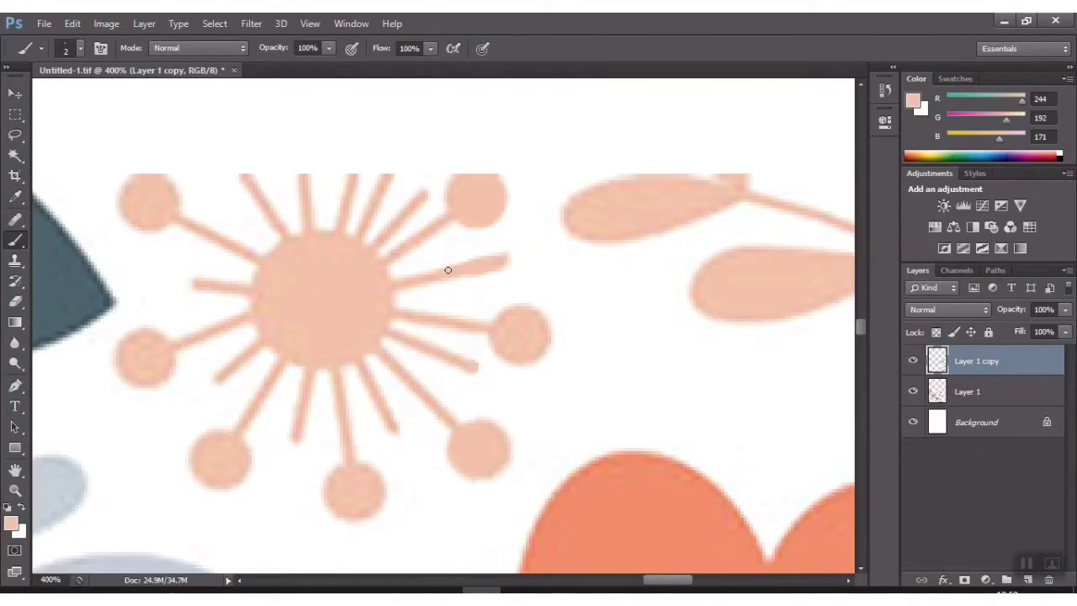
{"action": "scroll", "coordinate": [464, 211], "scroll_direction": "down", "scroll_amount": 5, "text": "alt"}
Delete Layer 1 from the Layers panel
{"action": "scroll", "coordinate": [462, 207], "scroll_direction": "down", "scroll_amount": 4, "text": "alt"}
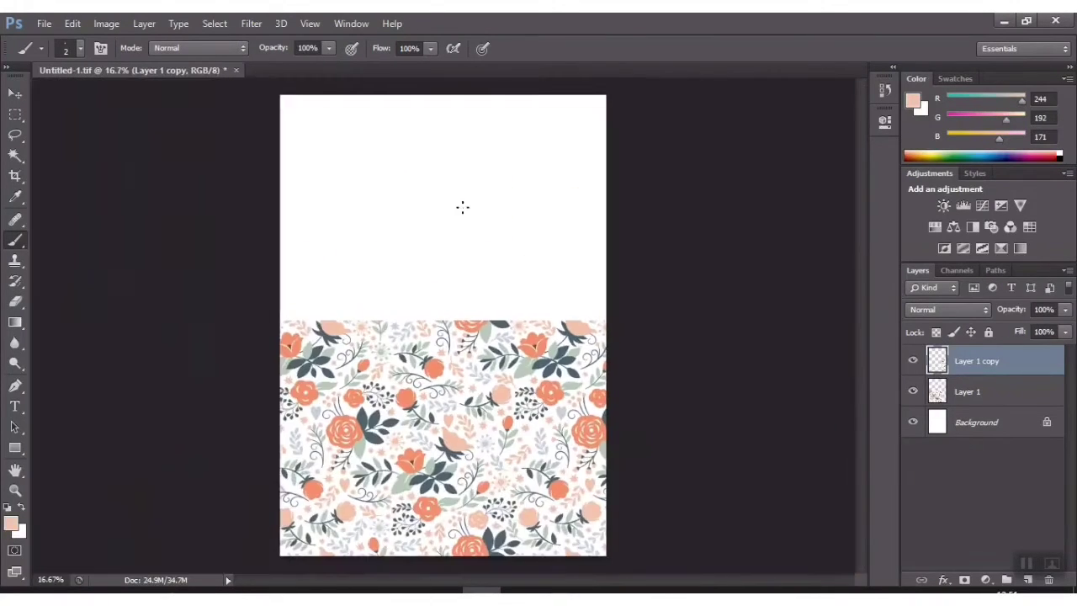
{"action": "left_click", "coordinate": [967, 391]}
{"action": "key", "text": "Delete"}
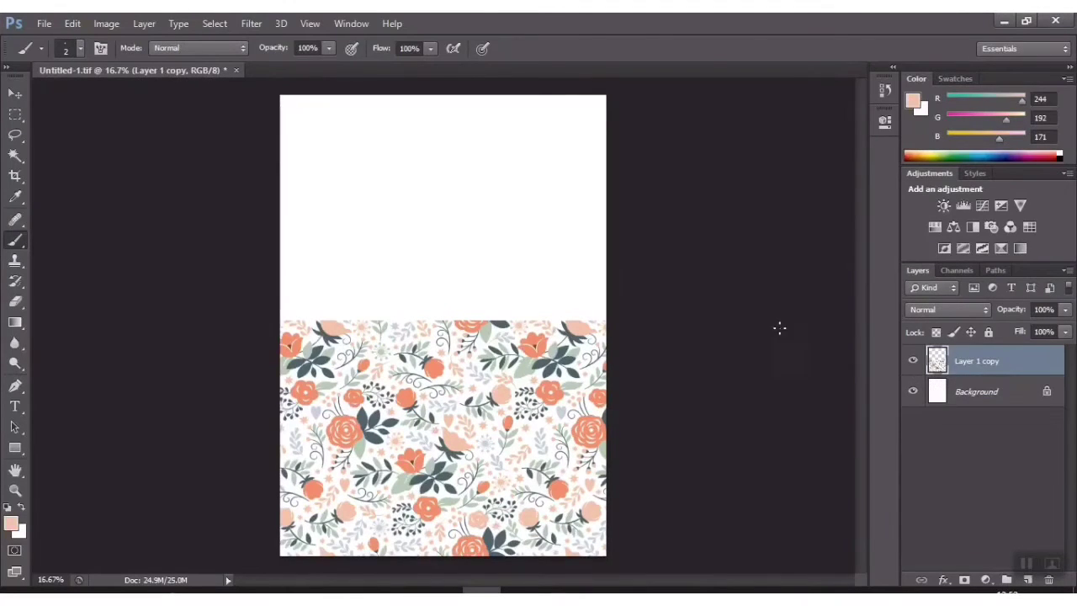
Duplicate the pattern strip up to cover the empty top of the page
{"action": "key", "text": "v"}
{"action": "left_click_drag", "start_coordinate": [431, 417], "coordinate": [431, 191], "text": "alt"}
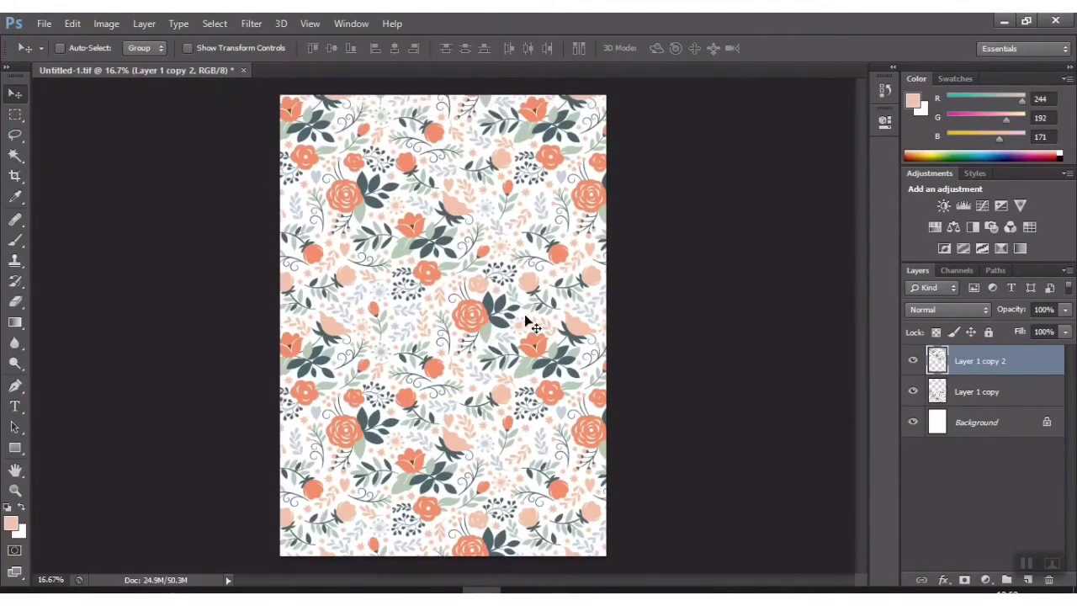
{"action": "left_click", "coordinate": [913, 391]}
{"action": "left_click", "coordinate": [976, 391], "text": "shift"}
Merge the two pattern layers into one with Ctrl+E
{"action": "key", "text": "ctrl+e"}
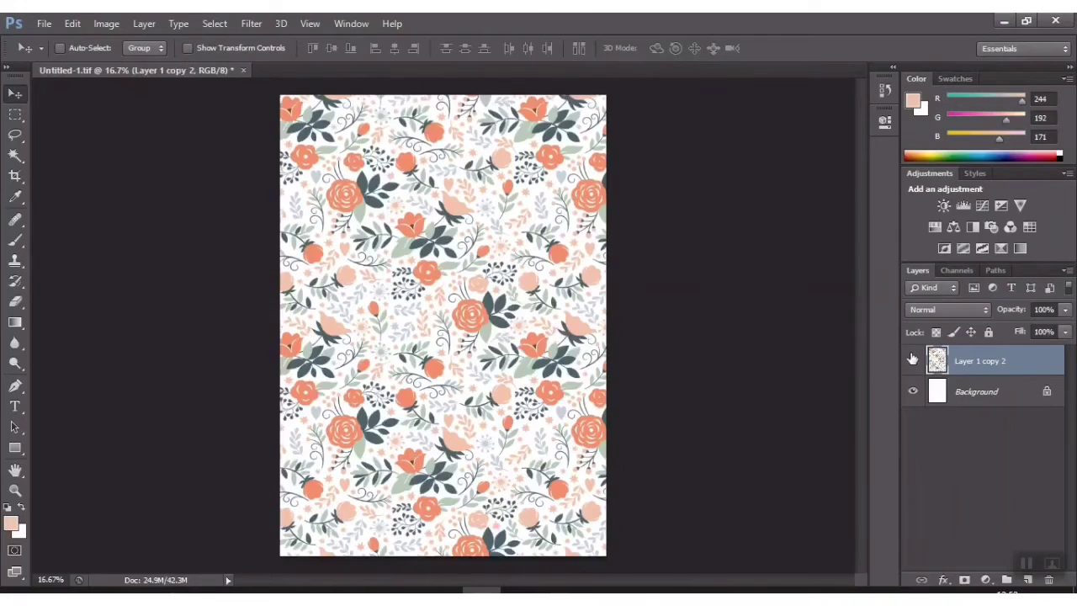
{"action": "key", "text": "ctrl+z"}
{"action": "key", "text": "ctrl+e"}
{"action": "key", "text": "ctrl+z"}
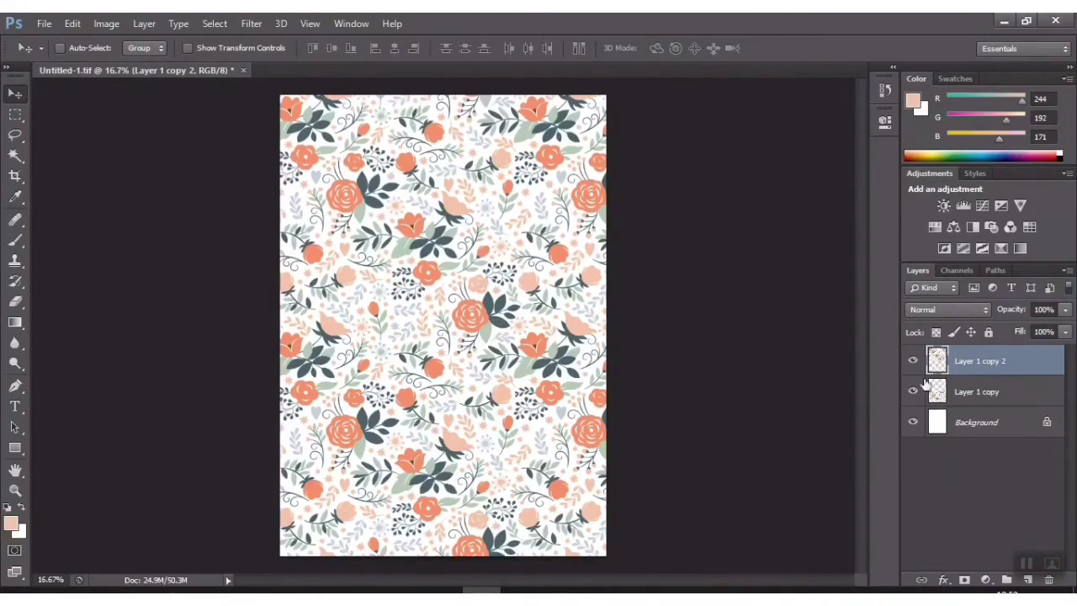
{"action": "key", "text": "ctrl+e"}
{"action": "key", "text": "ctrl+plus"}
{"action": "key", "text": "ctrl+plus"}
{"action": "key", "text": "ctrl+plus"}
Pick the standard Brush, sample dark teal from the pattern and set a 25 px size
{"action": "key", "text": "b"}
{"action": "right_click", "coordinate": [15, 239]}
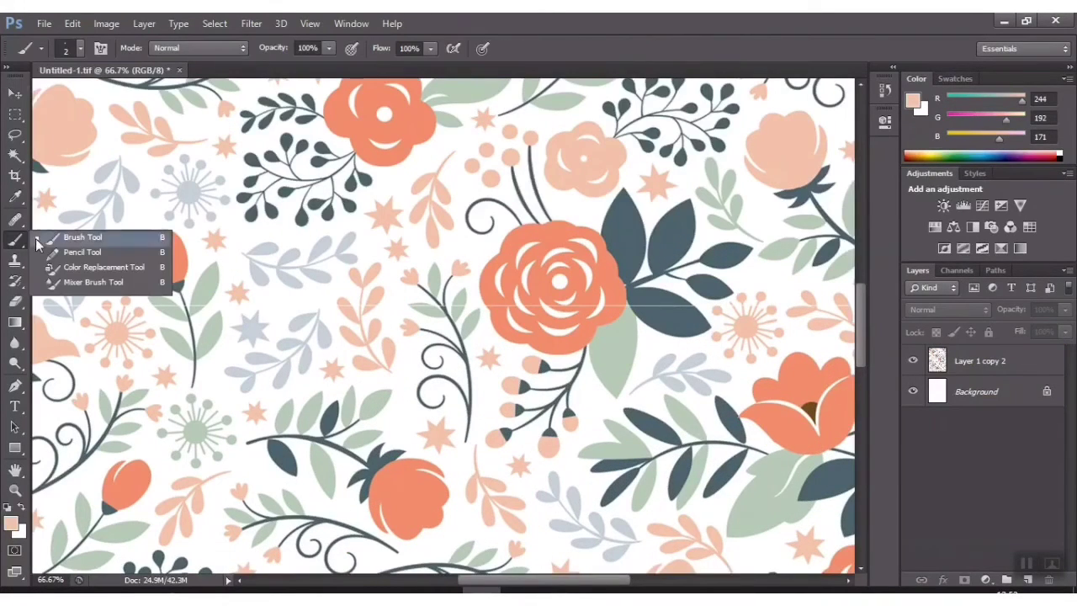
{"action": "left_click", "coordinate": [144, 235]}
{"action": "left_click", "coordinate": [286, 164], "text": "alt"}
{"action": "left_click", "coordinate": [74, 48]}
{"action": "type", "text": "25"}
{"action": "key", "text": "Return"}
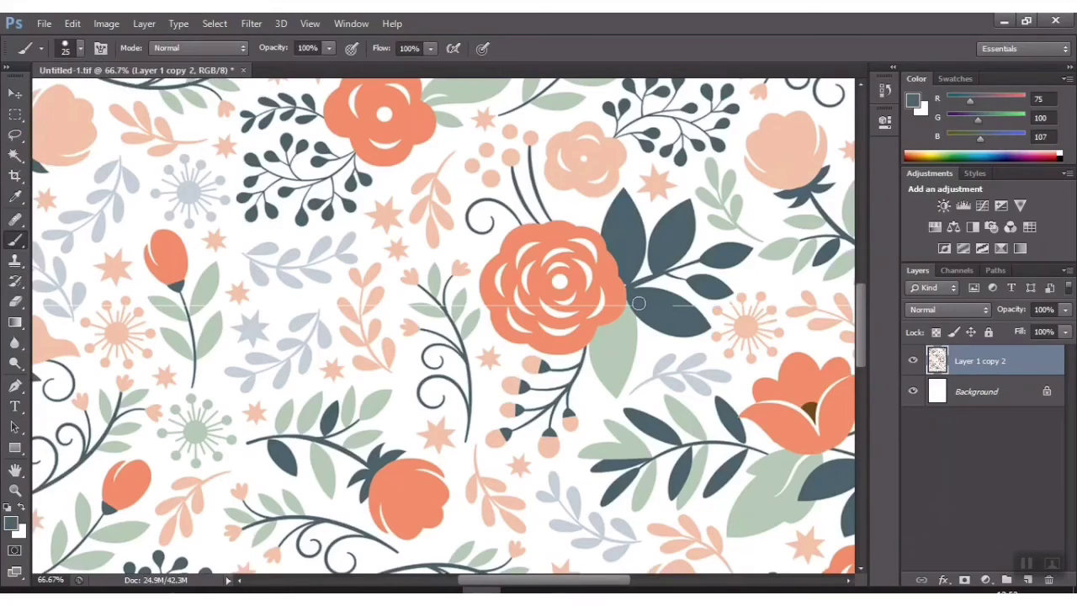
Sample the grey-blue leaf colour and set the brush size to 5
{"action": "left_click_drag", "start_coordinate": [553, 493], "coordinate": [182, 485]}
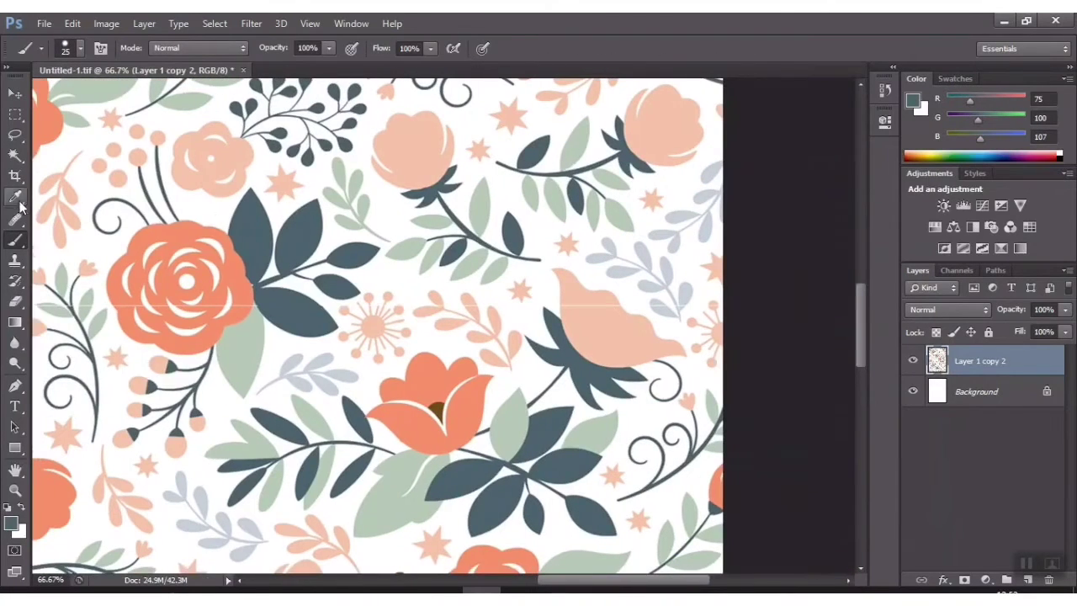
{"action": "key", "text": "j"}
{"action": "left_click", "coordinate": [19, 242]}
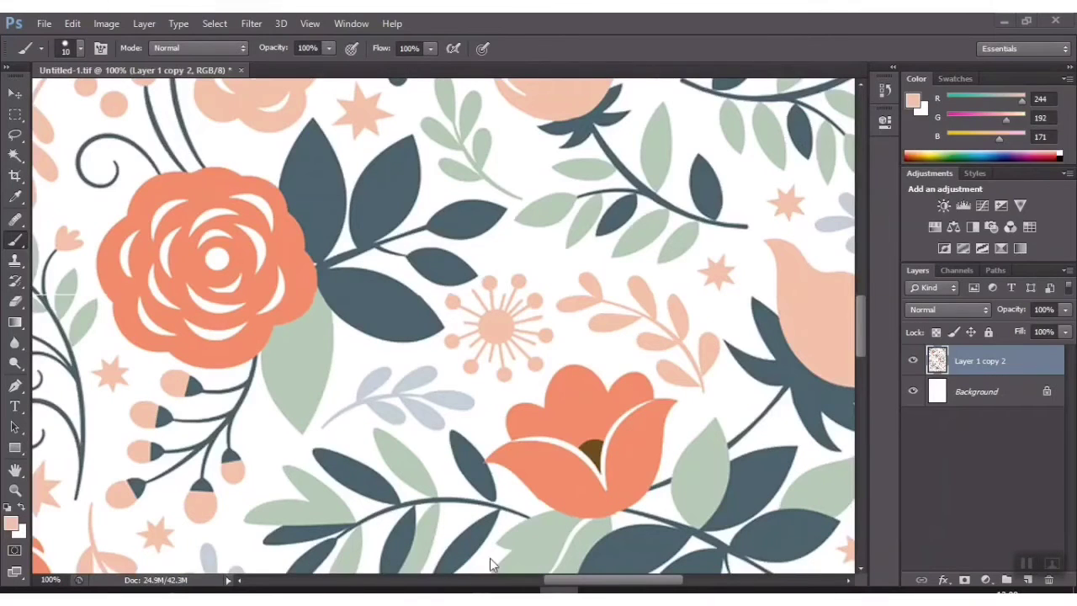
{"action": "left_click_drag", "start_coordinate": [556, 582], "coordinate": [612, 582]}
{"action": "left_click", "coordinate": [603, 295], "text": "alt"}
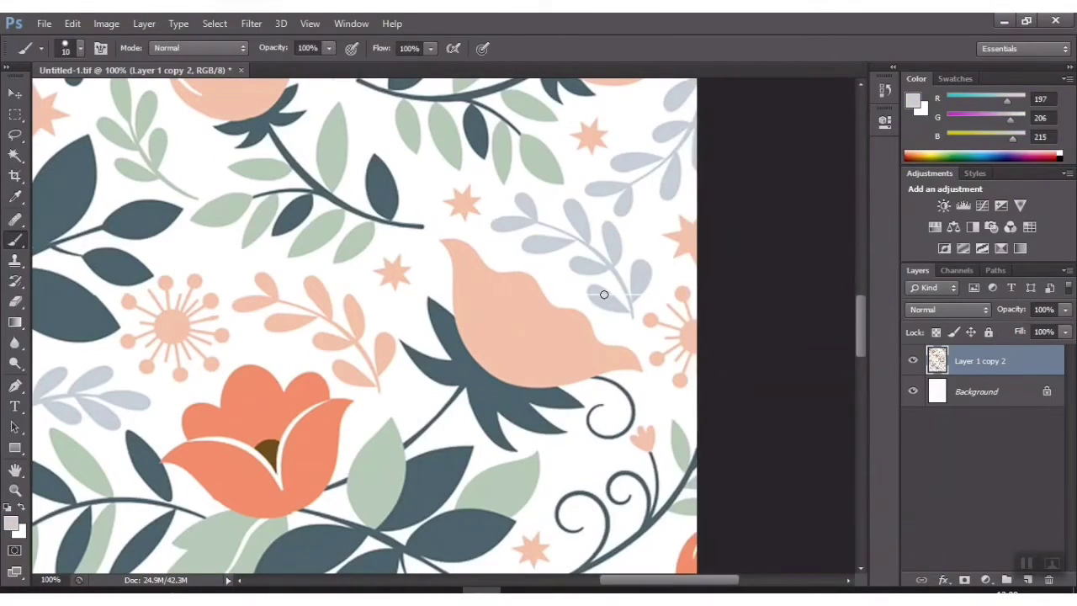
{"action": "left_click", "coordinate": [66, 48]}
{"action": "left_click", "coordinate": [630, 300]}
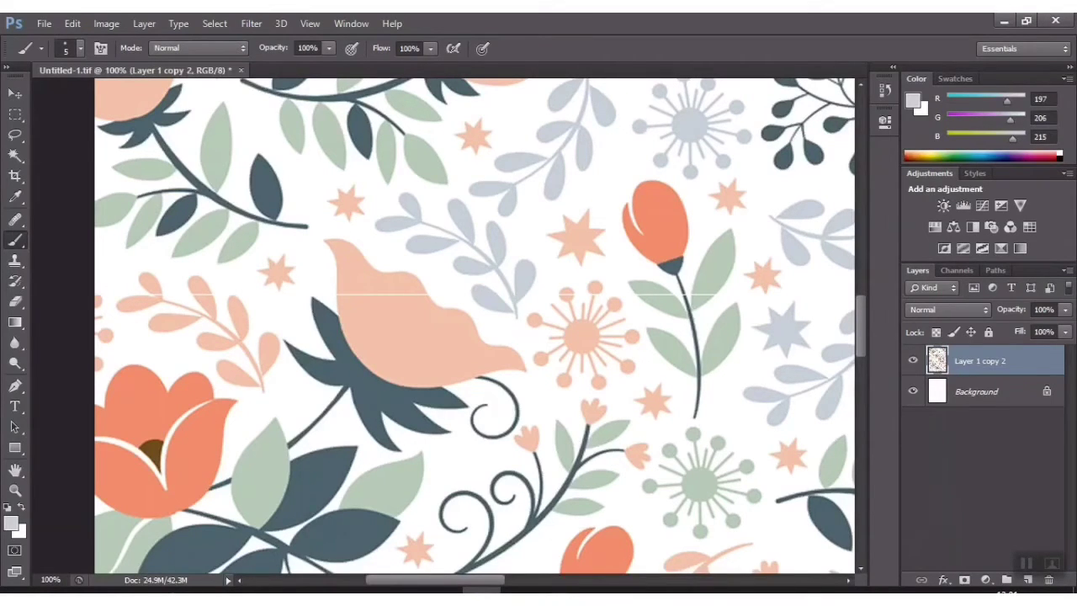
Sample the flower's peach colour and reduce the brush to 16 px
{"action": "left_click_drag", "start_coordinate": [497, 581], "coordinate": [499, 581]}
{"action": "left_click", "coordinate": [496, 313], "text": "alt"}
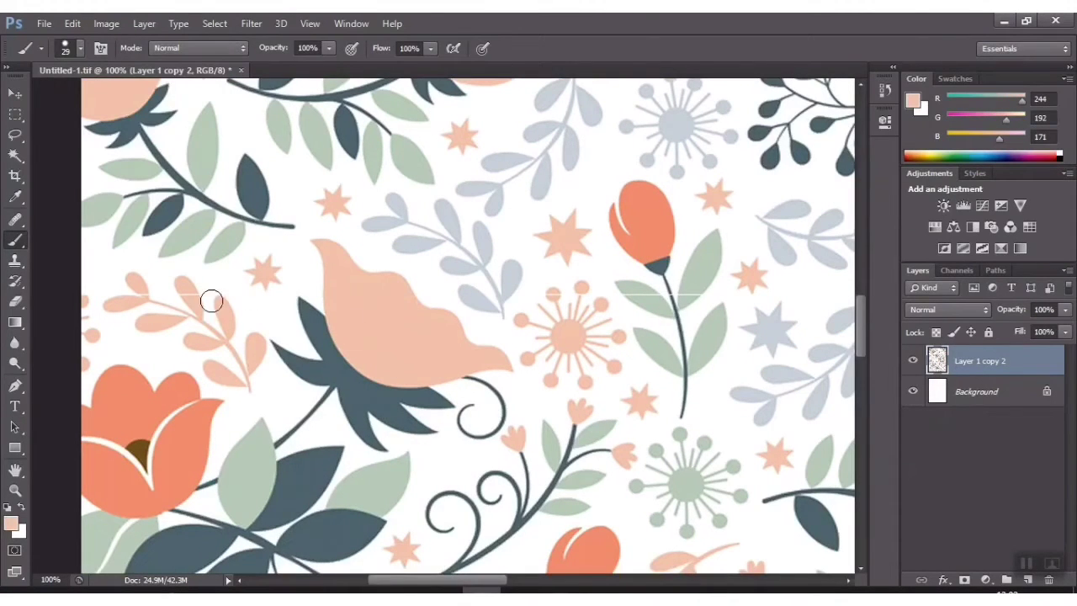
{"action": "left_click", "coordinate": [81, 48]}
{"action": "left_click_drag", "start_coordinate": [34, 91], "coordinate": [28, 91]}
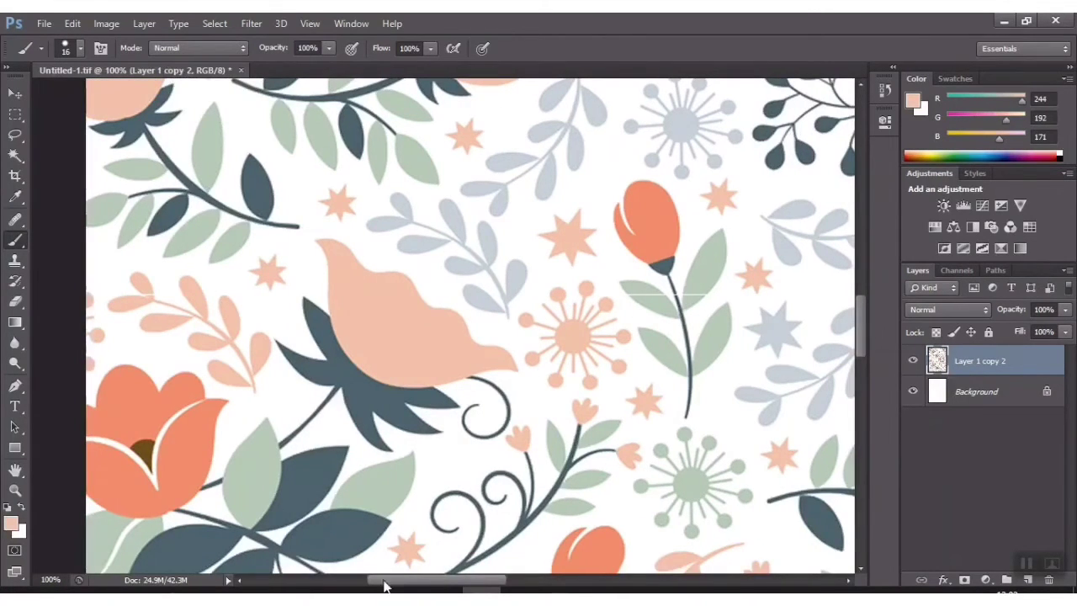
{"action": "scroll", "coordinate": [402, 300], "scroll_direction": "right", "scroll_amount": 10}
{"action": "scroll", "coordinate": [402, 299], "scroll_direction": "right", "scroll_amount": 3}
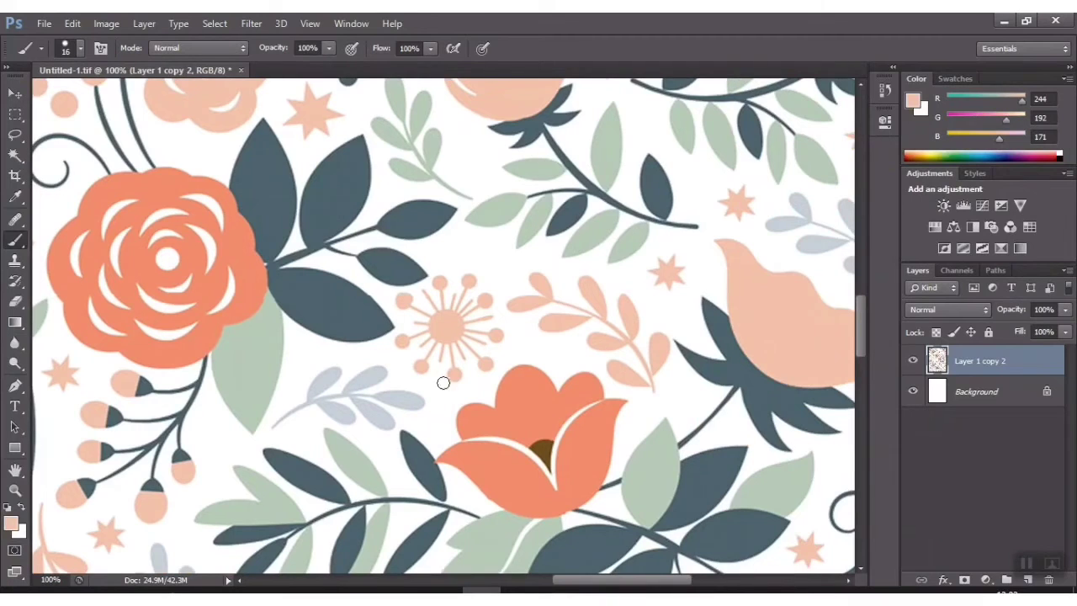
{"action": "scroll", "coordinate": [375, 392], "scroll_direction": "left", "scroll_amount": 3}
{"action": "scroll", "coordinate": [401, 293], "scroll_direction": "left", "scroll_amount": 2}
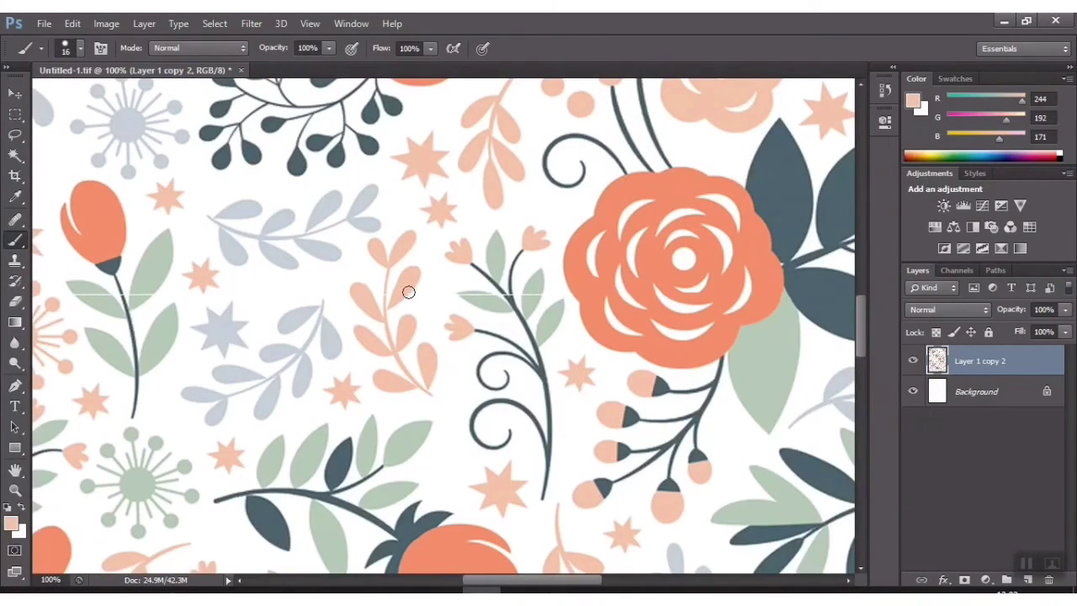
Set the brush to 4 px and sample pale sage (R181 G202 B183) from a leaf
{"action": "left_click", "coordinate": [80, 48]}
{"action": "left_click", "coordinate": [80, 48]}
{"action": "left_click_drag", "start_coordinate": [28, 101], "coordinate": [26, 101]}
{"action": "key", "text": "Return"}
{"action": "left_click_drag", "start_coordinate": [499, 585], "coordinate": [365, 586]}
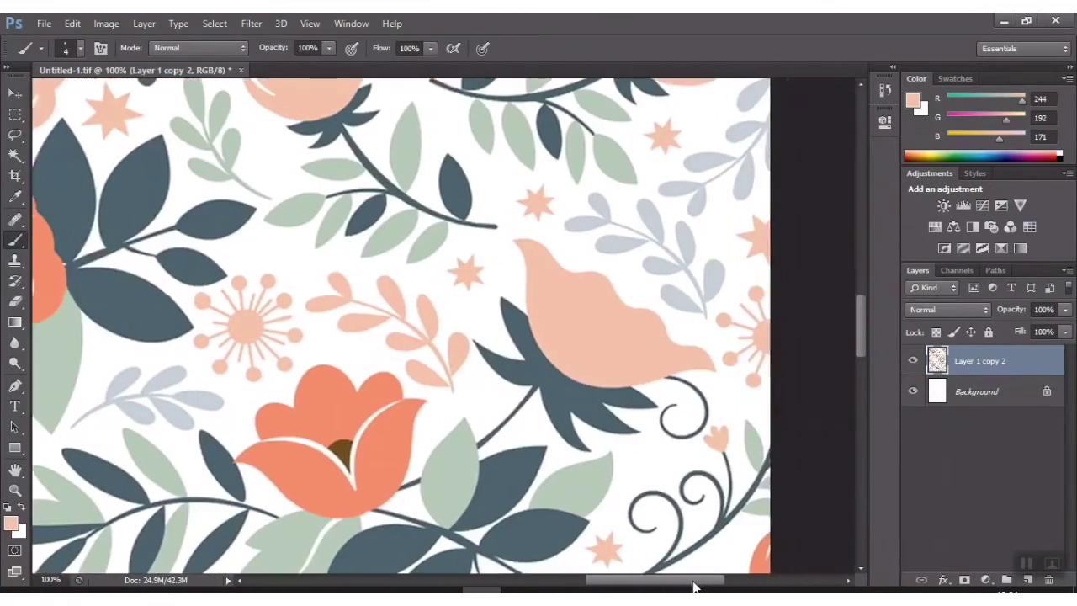
{"action": "left_click_drag", "start_coordinate": [408, 586], "coordinate": [540, 586]}
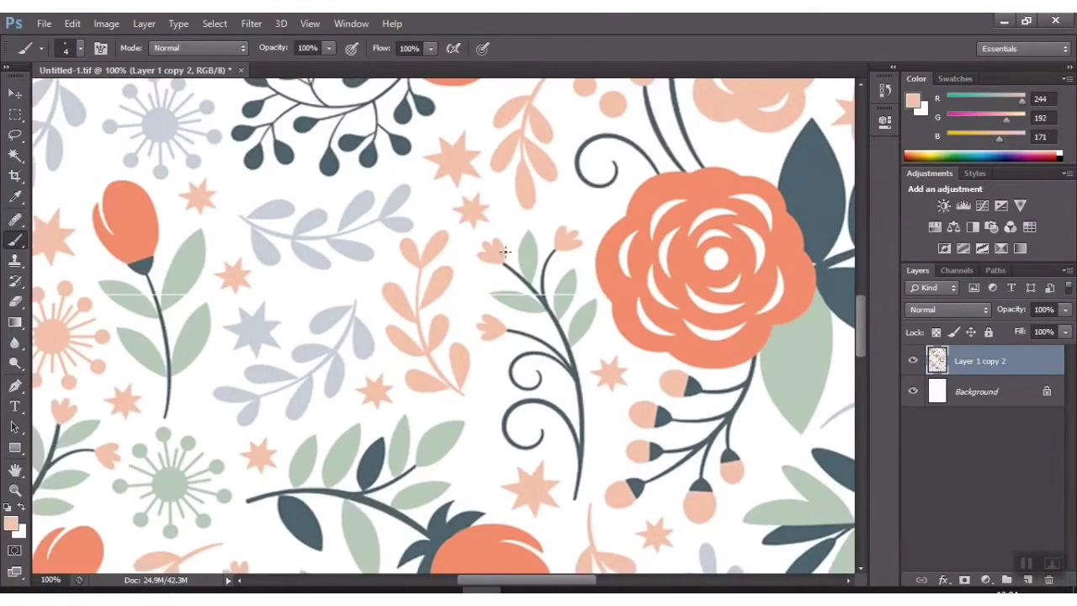
{"action": "left_click", "coordinate": [150, 280], "text": "alt"}
{"action": "scroll", "coordinate": [149, 280], "scroll_direction": "up", "scroll_amount": 3}
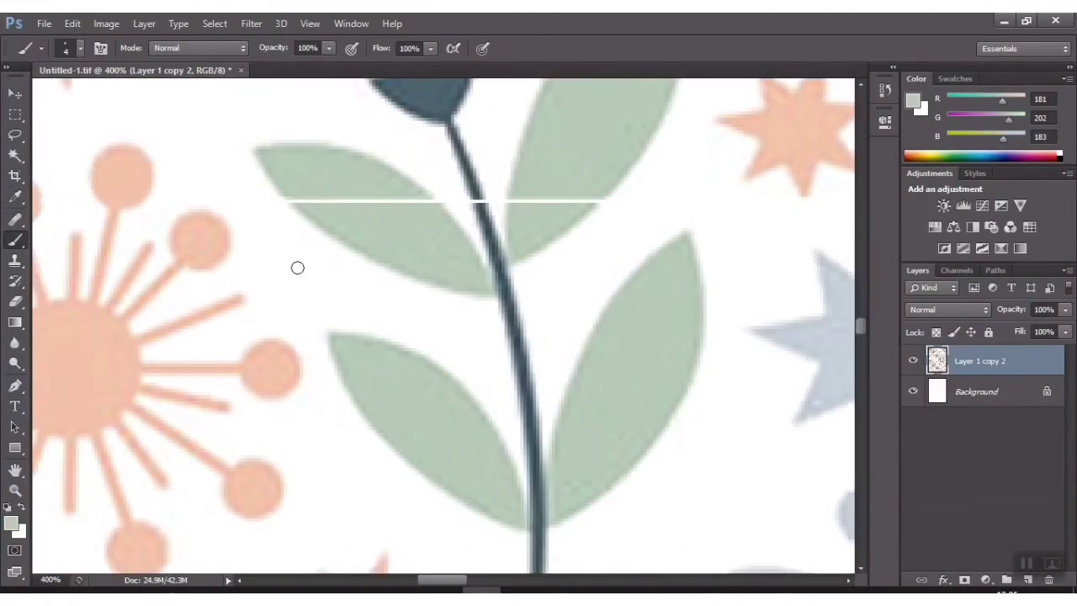
Paint out the white seam across the leaves in sage green, redoing a bad stroke
{"action": "mouse_move", "coordinate": [342, 203]}
{"action": "left_mouse_down"}
{"action": "mouse_move", "coordinate": [413, 190]}
{"action": "mouse_move", "coordinate": [447, 218]}
{"action": "left_mouse_up"}
{"action": "mouse_move", "coordinate": [505, 202]}
{"action": "left_mouse_down"}
{"action": "mouse_move", "coordinate": [563, 197]}
{"action": "mouse_move", "coordinate": [527, 203]}
{"action": "left_mouse_up"}
{"action": "key", "text": "ctrl+z"}
{"action": "key", "text": "ctrl+z"}
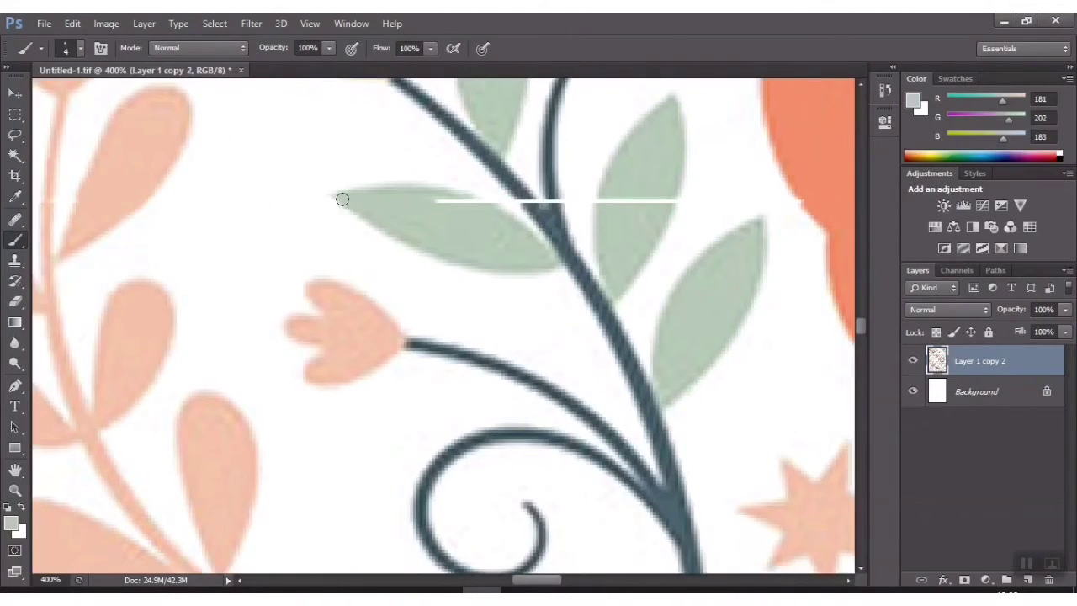
{"action": "left_click_drag", "start_coordinate": [343, 200], "coordinate": [503, 218]}
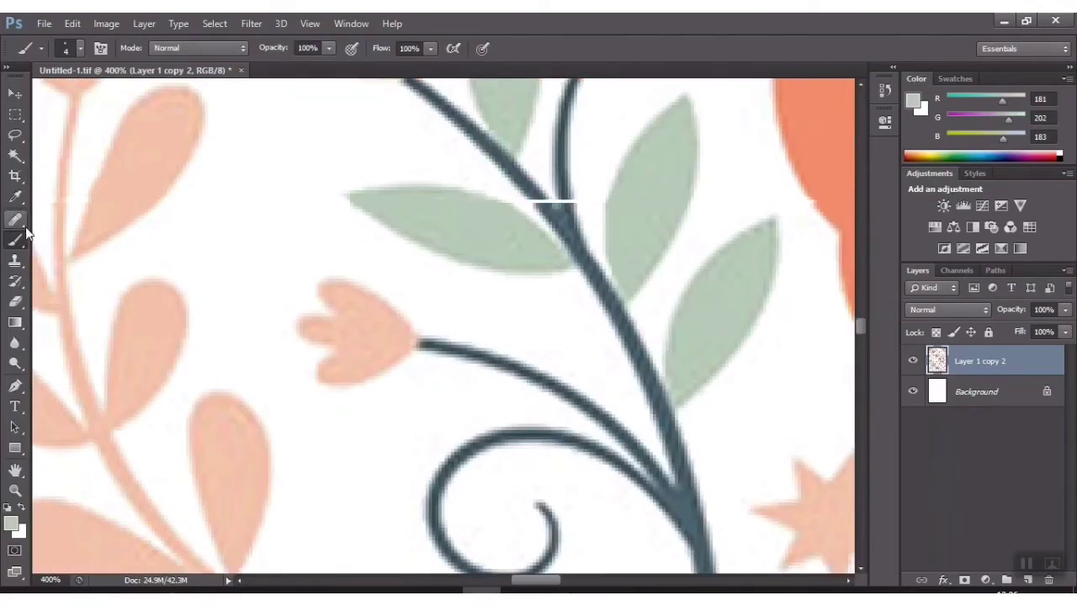
Sample dark teal from the stem, undo a stray line across the flower, and zoom out
{"action": "left_click", "coordinate": [545, 187], "text": "alt"}
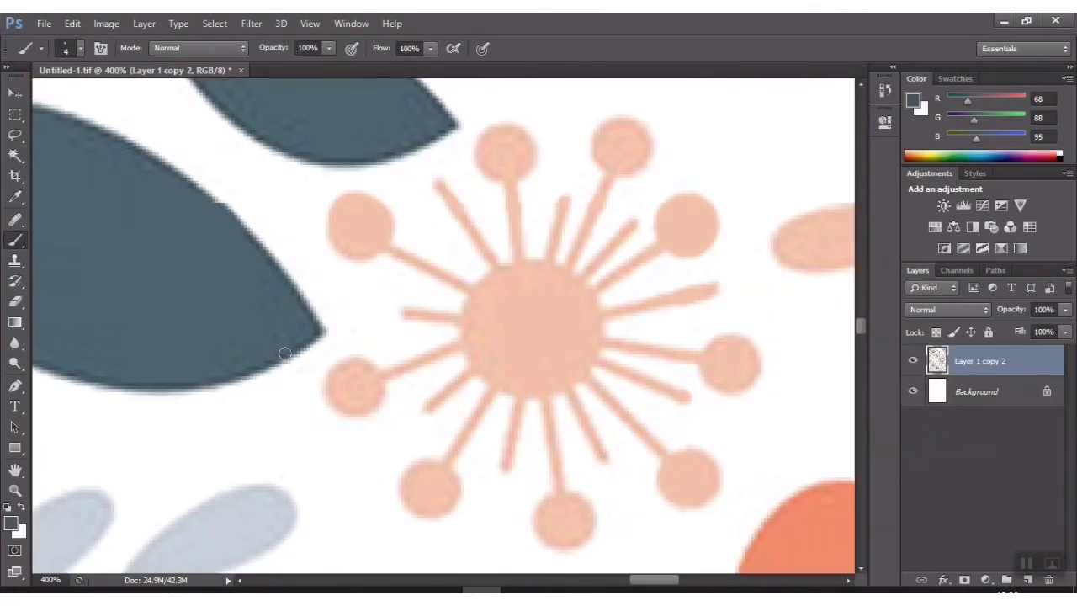
{"action": "left_click", "coordinate": [515, 555], "text": "shift"}
{"action": "key", "text": "ctrl+z"}
{"action": "mouse_move", "coordinate": [665, 588]}
{"action": "left_mouse_down"}
{"action": "mouse_move", "coordinate": [769, 587]}
{"action": "mouse_move", "coordinate": [277, 587]}
{"action": "mouse_move", "coordinate": [339, 585]}
{"action": "mouse_move", "coordinate": [288, 587]}
{"action": "left_mouse_up"}
{"action": "key", "text": "ctrl+minus"}
{"action": "key", "text": "ctrl+minus"}
{"action": "key", "text": "ctrl+minus"}
{"action": "key", "text": "ctrl+minus"}
{"action": "key", "text": "ctrl+minus"}
{"action": "key", "text": "ctrl+minus"}
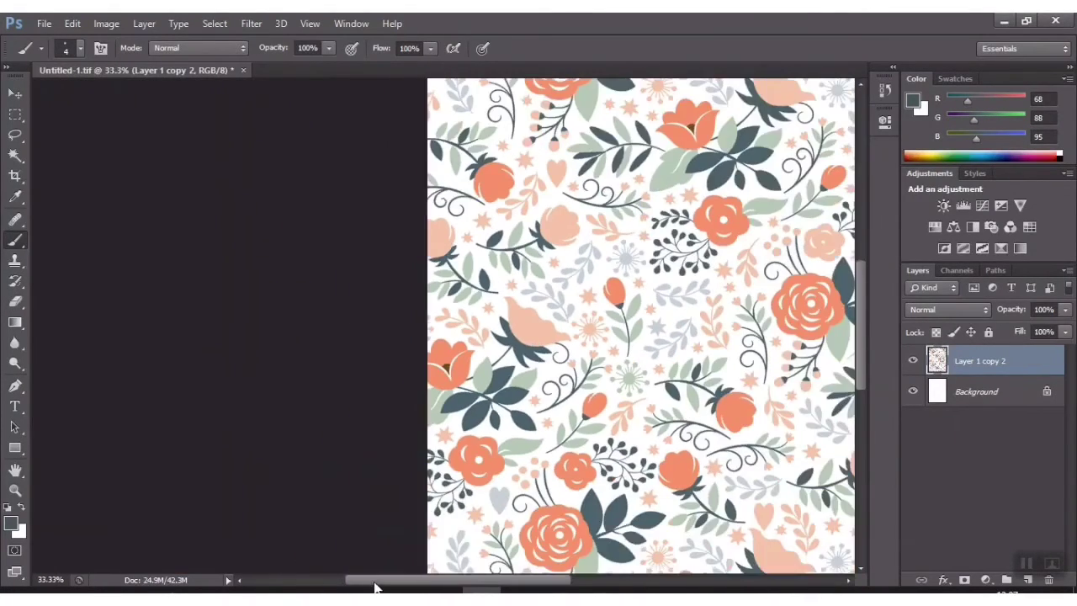
Paint the dark teal stem across the seam gap, thicken it, and zoom out to check
{"action": "left_click_drag", "start_coordinate": [443, 584], "coordinate": [491, 584]}
{"action": "key", "text": "ctrl+minus"}
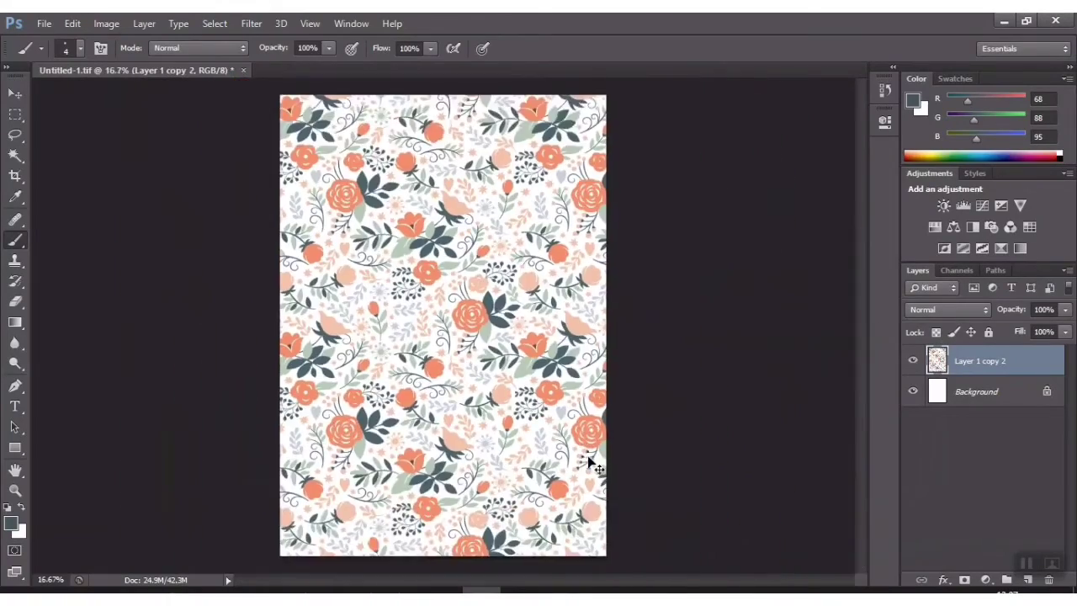
{"action": "key", "text": "ctrl+plus"}
{"action": "key", "text": "ctrl+plus"}
{"action": "key", "text": "ctrl+plus"}
{"action": "key", "text": "ctrl+minus"}
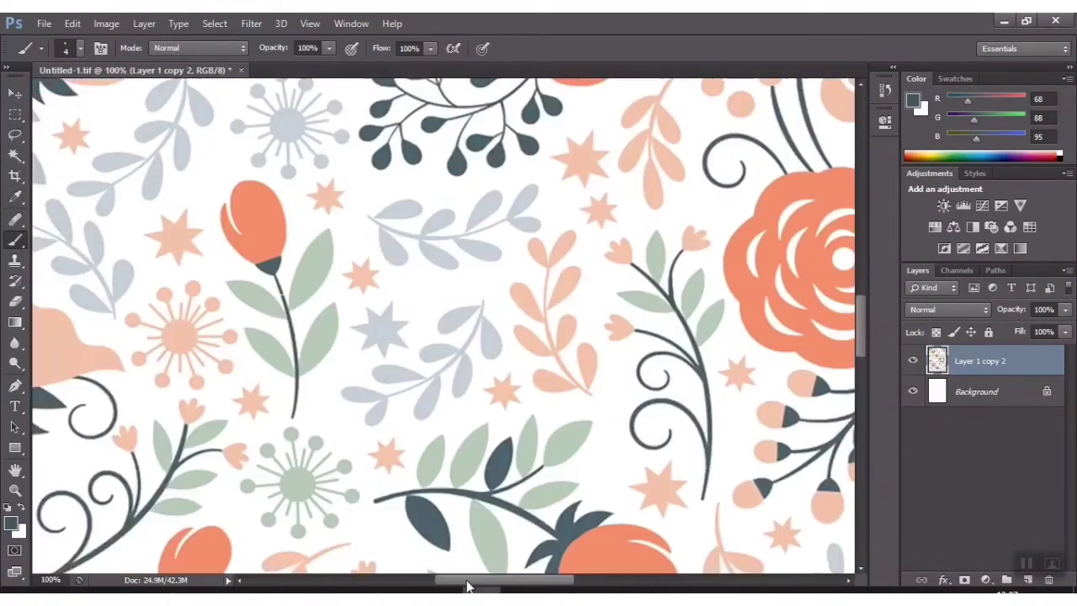
{"action": "key", "text": "ctrl+plus"}
{"action": "key", "text": "ctrl+plus"}
{"action": "key", "text": "ctrl+plus"}
{"action": "left_click_drag", "start_coordinate": [391, 198], "coordinate": [412, 244]}
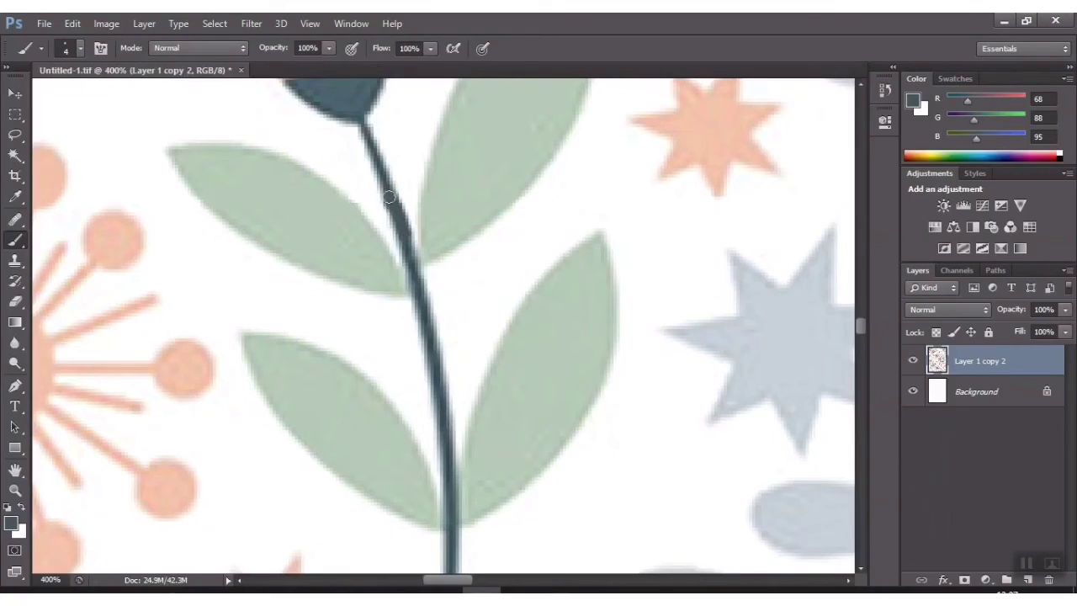
{"action": "left_click_drag", "start_coordinate": [377, 168], "coordinate": [407, 239]}
{"action": "key", "text": "ctrl+minus"}
{"action": "key", "text": "ctrl+minus"}
{"action": "key", "text": "ctrl+minus"}
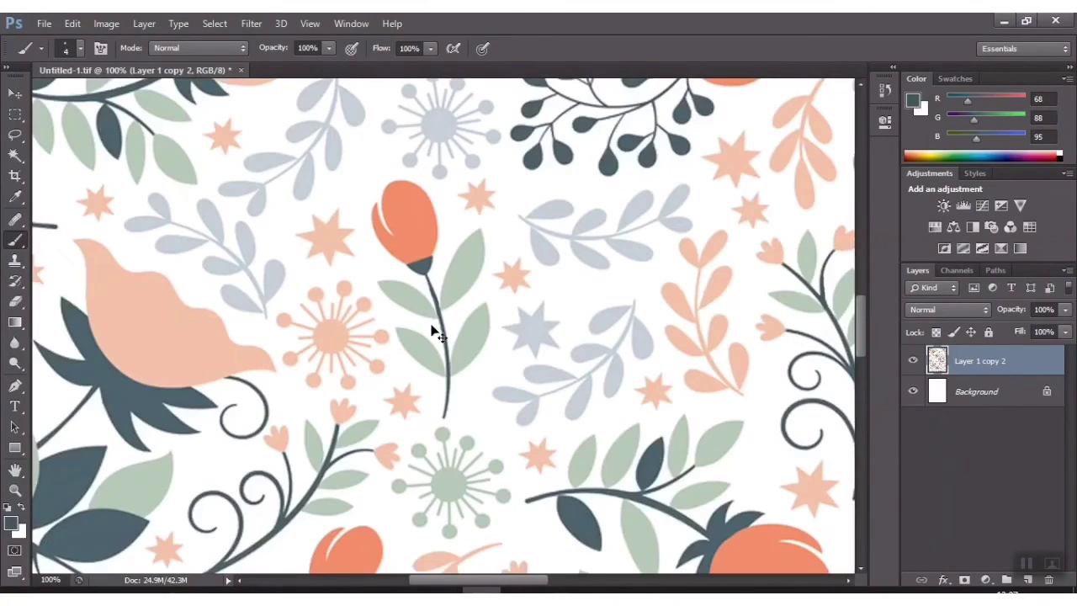
{"action": "key", "text": "ctrl+plus"}
{"action": "key", "text": "ctrl+plus"}
{"action": "key", "text": "ctrl+plus"}
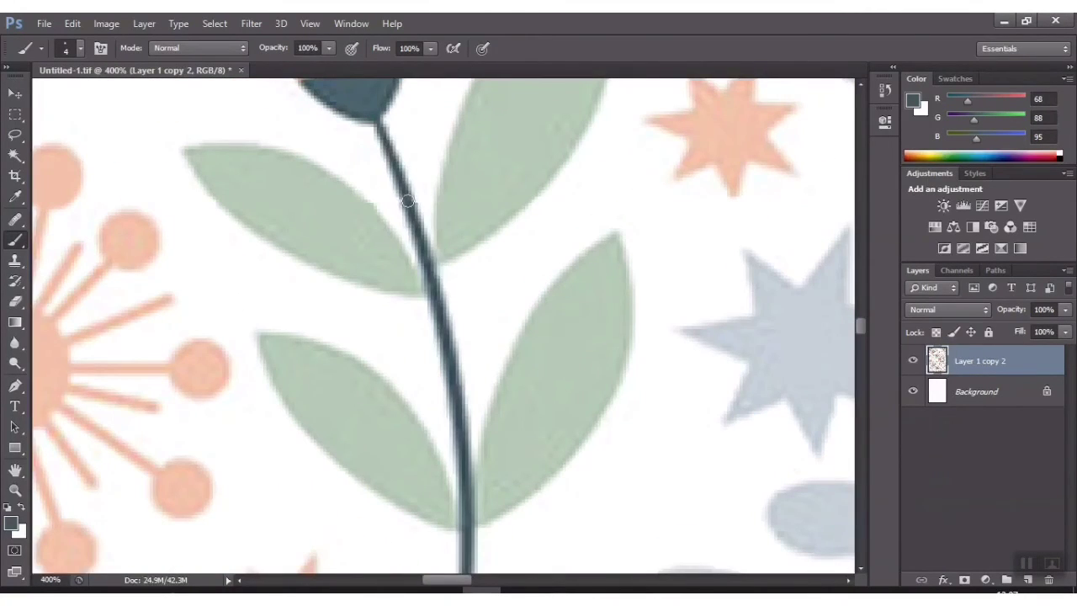
{"action": "key", "text": "ctrl+minus"}
{"action": "key", "text": "ctrl+minus"}
{"action": "key", "text": "ctrl+minus"}
{"action": "key", "text": "ctrl+minus"}
{"action": "left_click_drag", "start_coordinate": [552, 580], "coordinate": [641, 583]}
{"action": "key", "text": "ctrl+minus"}
{"action": "key", "text": "ctrl+minus"}
{"action": "key", "text": "ctrl+minus"}
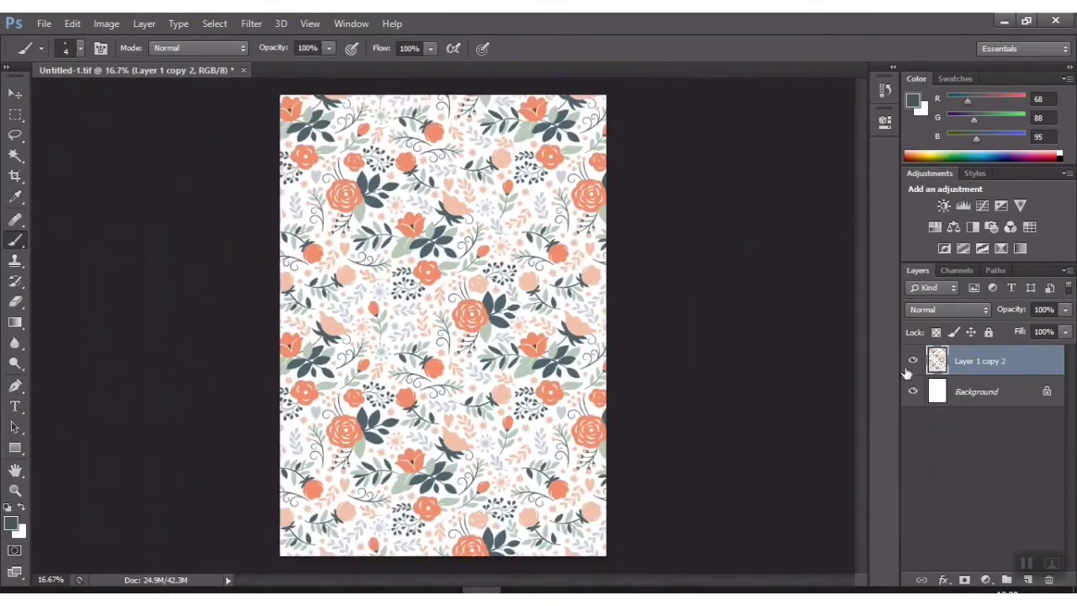
{"action": "left_click", "coordinate": [912, 362]}
{"action": "key", "text": "v"}
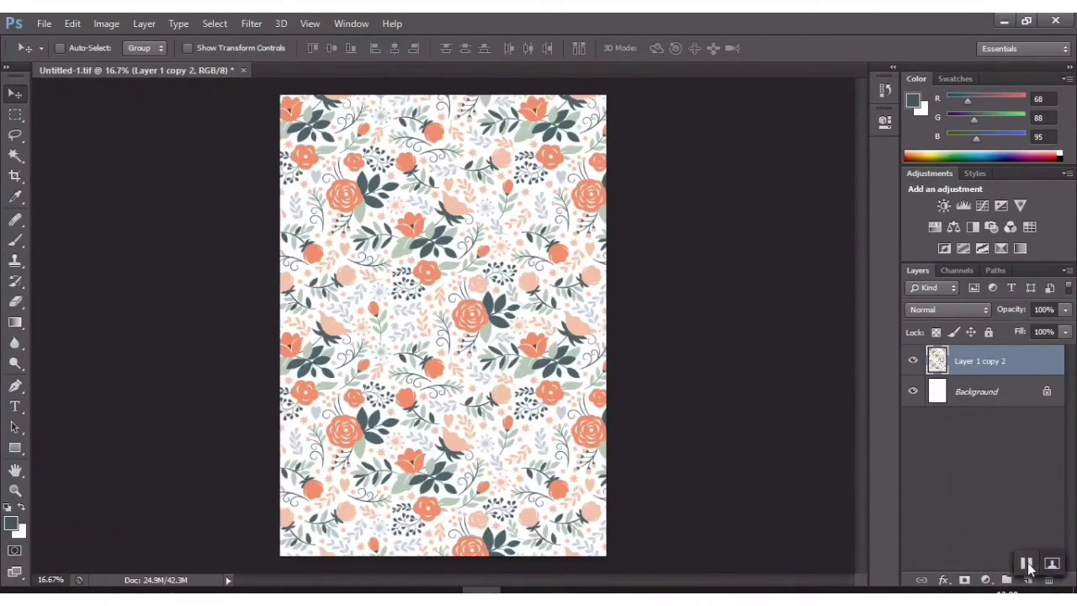